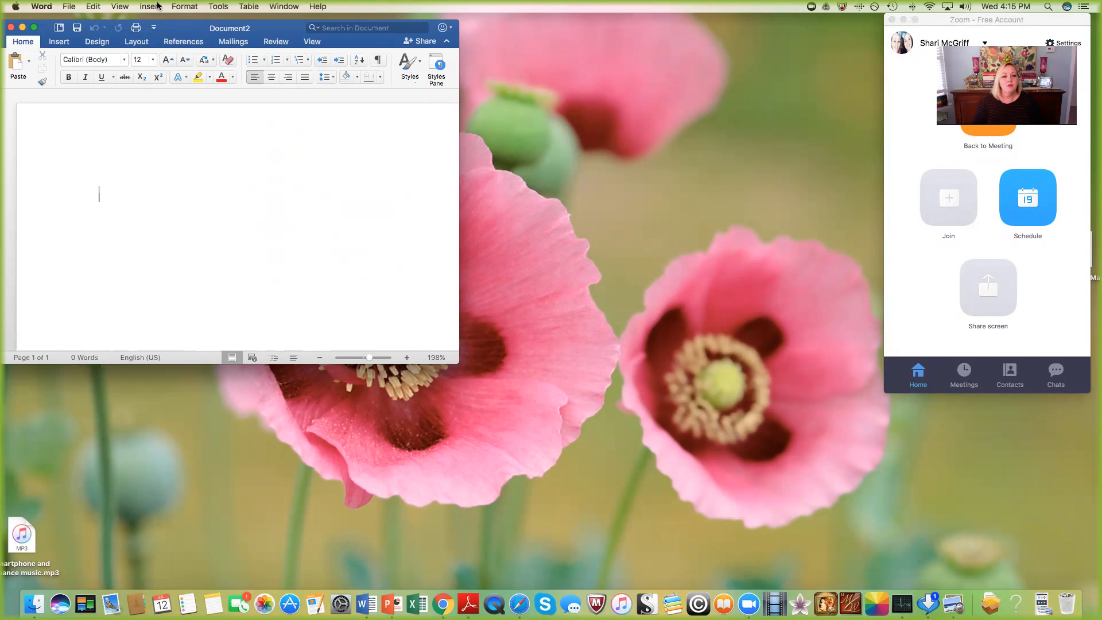
Expand the blank document's window to full screen and set the line spacing to 2.0.
left_click(33, 29)
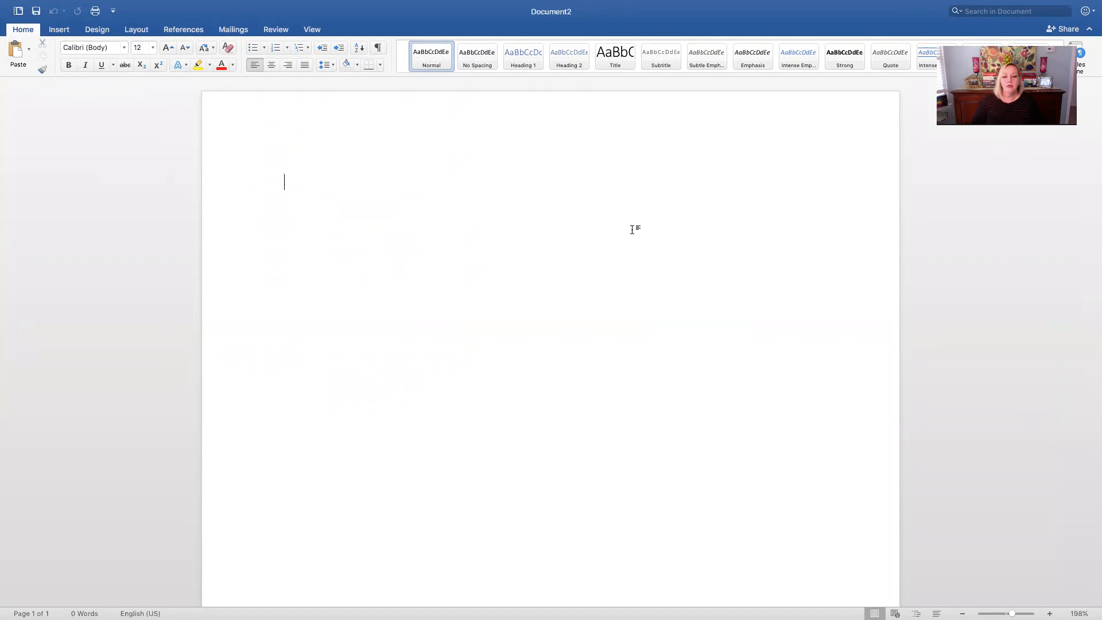
left_click(332, 66)
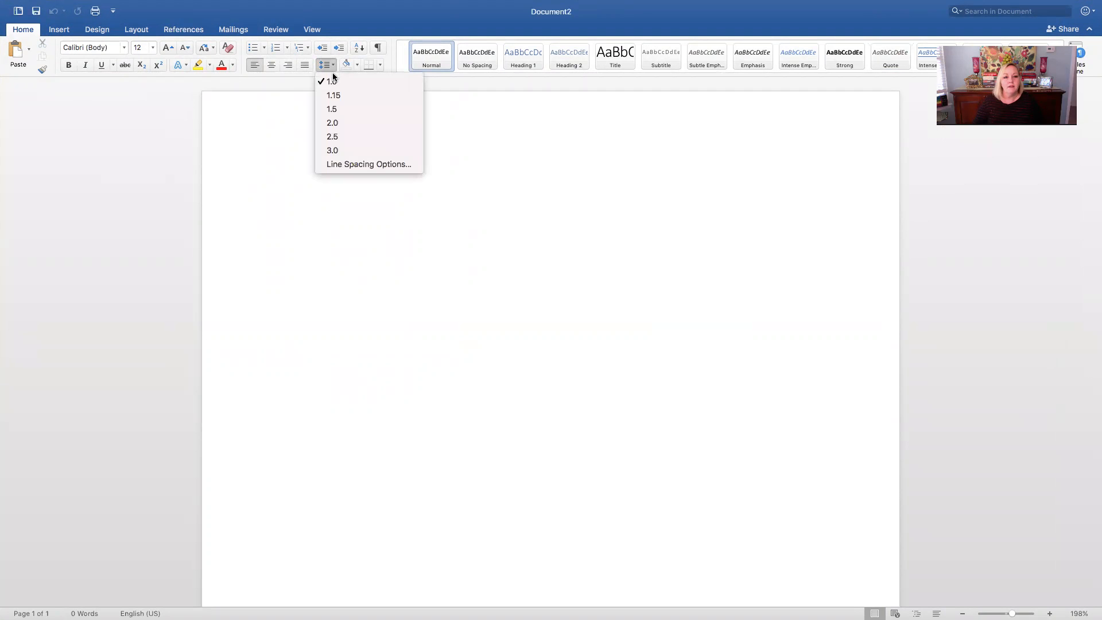
left_click(336, 124)
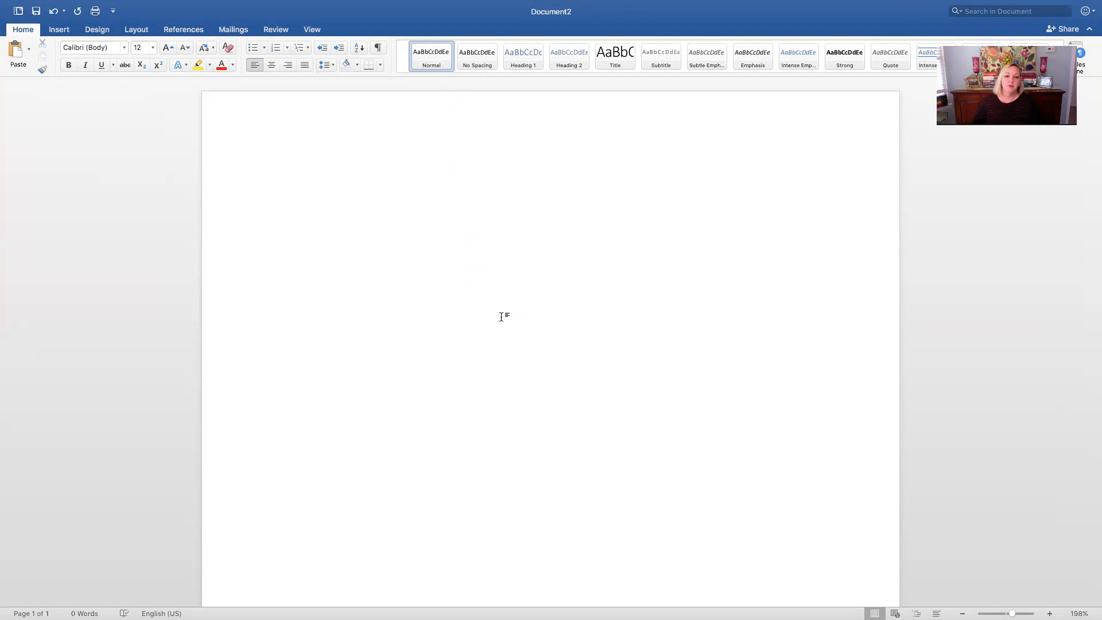
scroll(501, 316, "down", 1)
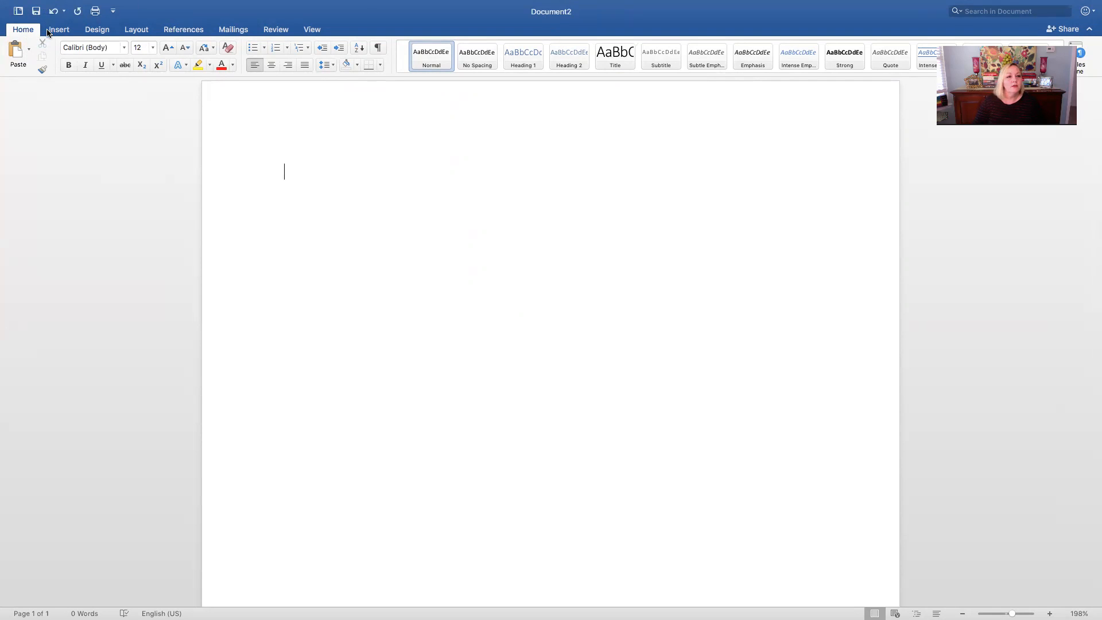
Save the document as a Word Document (.docx), naming it SampleMLA_ followed by the author's first initial and surname.
left_click(68, 7)
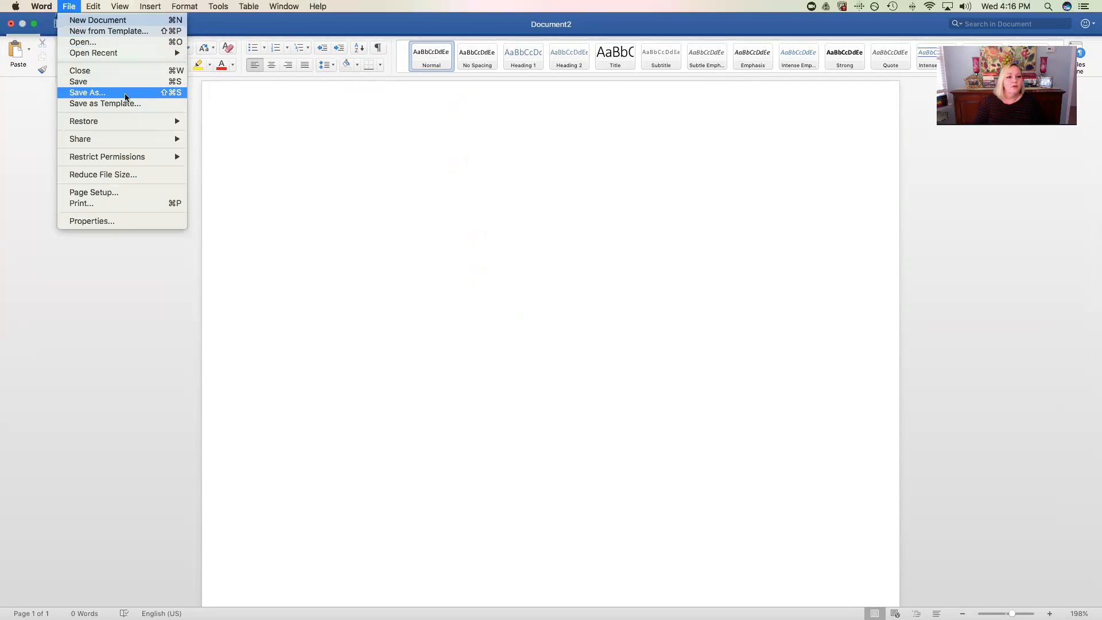
left_click(80, 93)
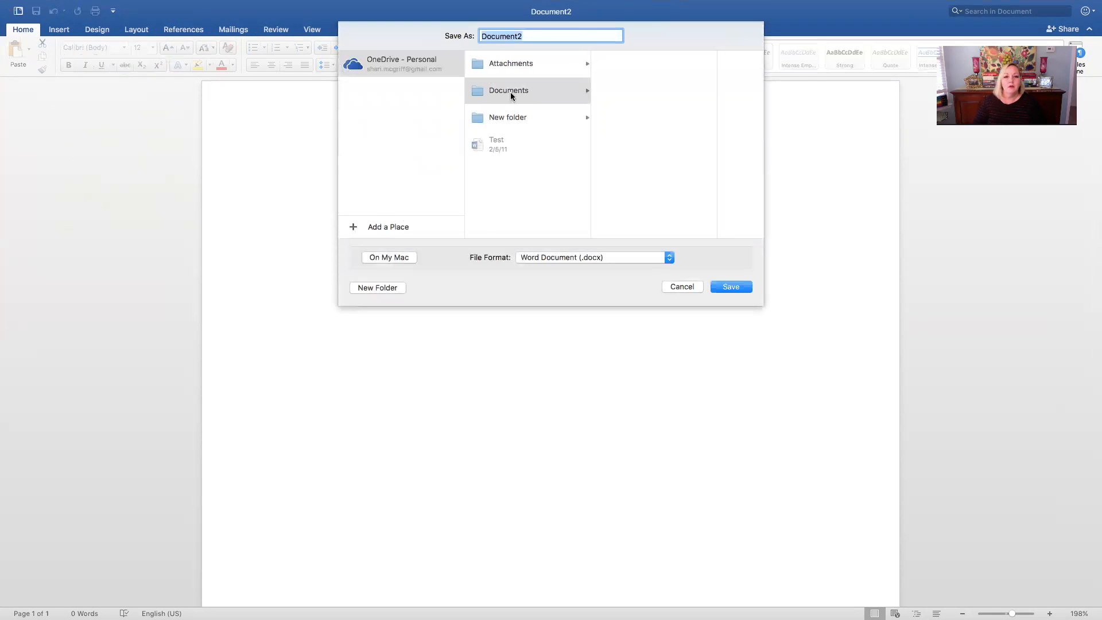
key("BackSpace")
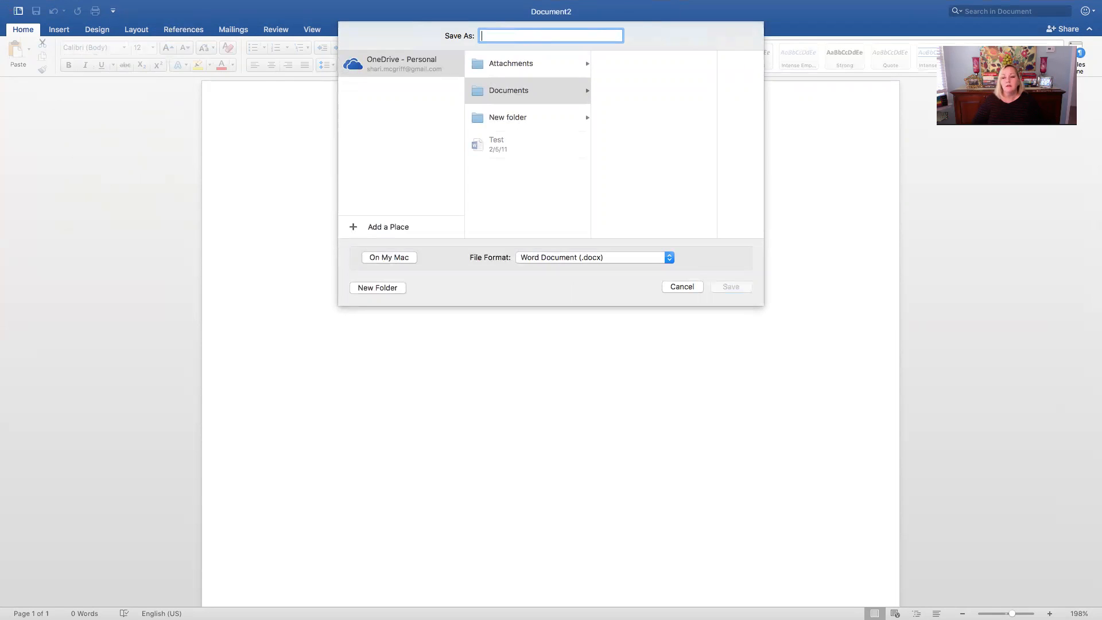
type("Samp")
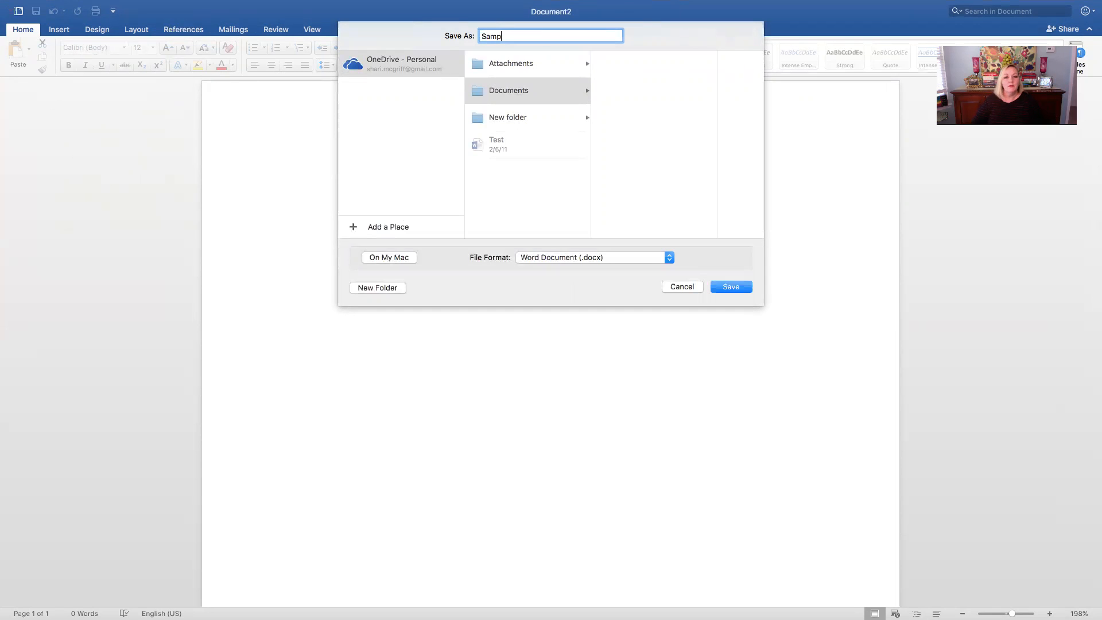
type("leMLA")
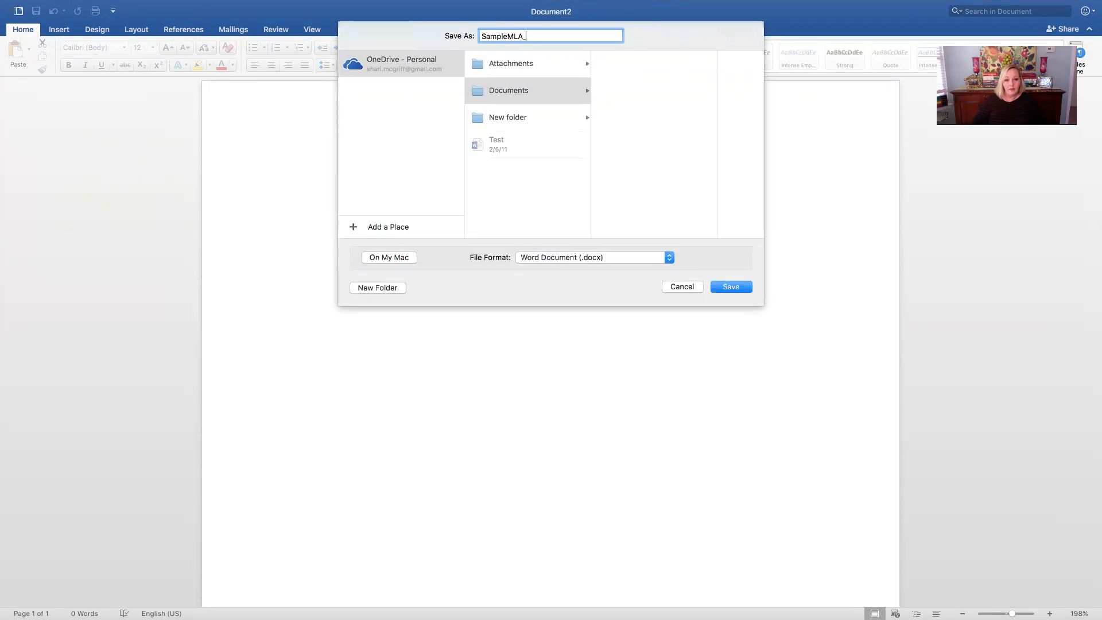
type("_SMcGriff")
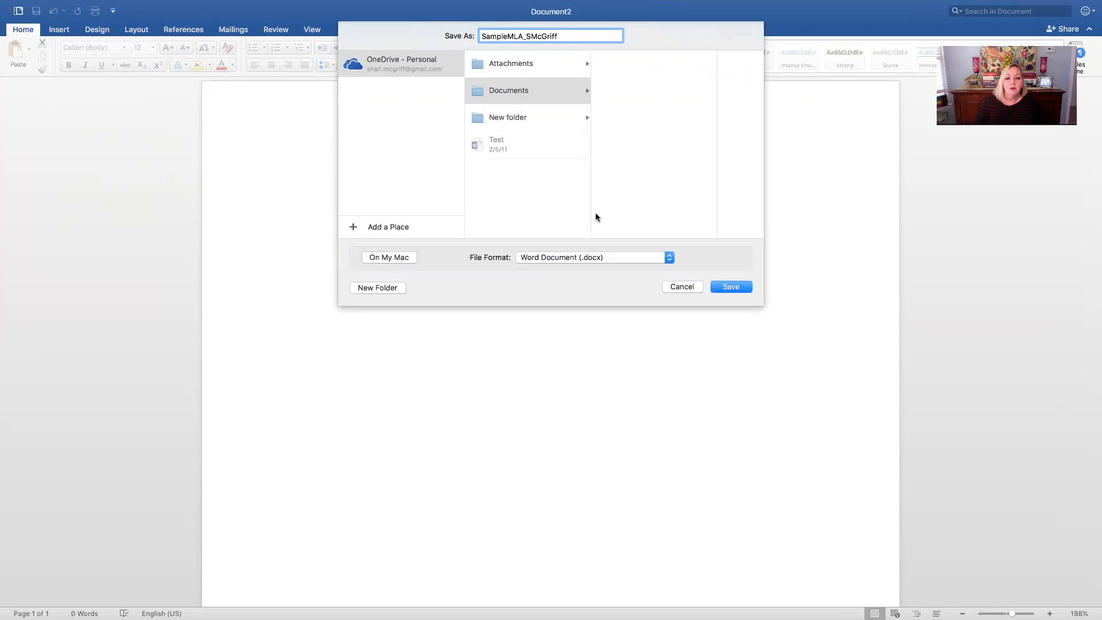
left_click(721, 293)
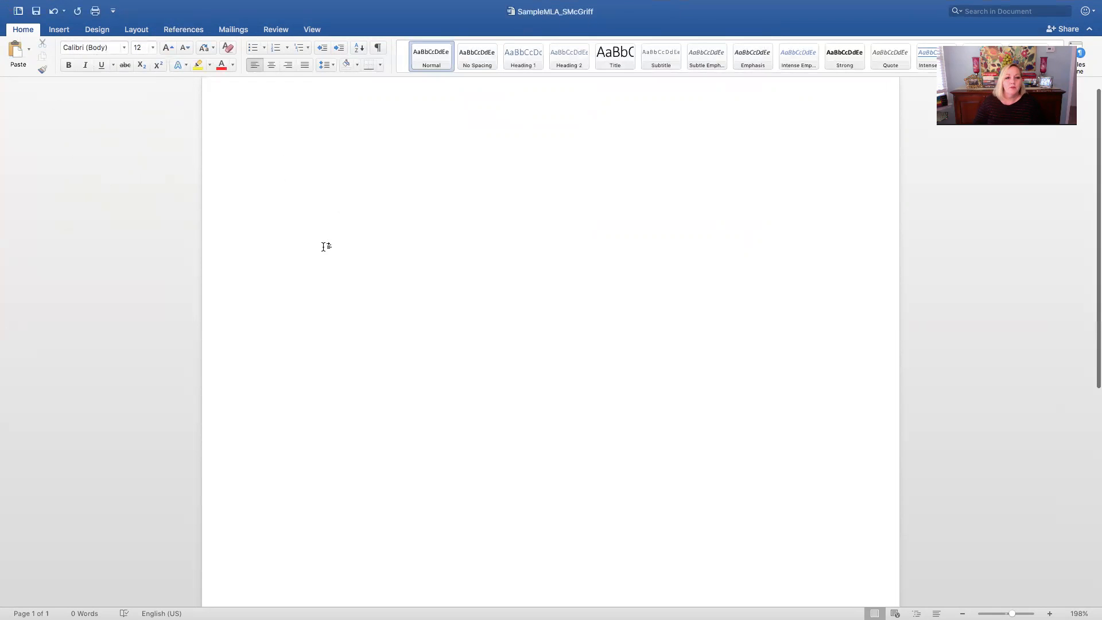
left_click(331, 65)
left_click(331, 65)
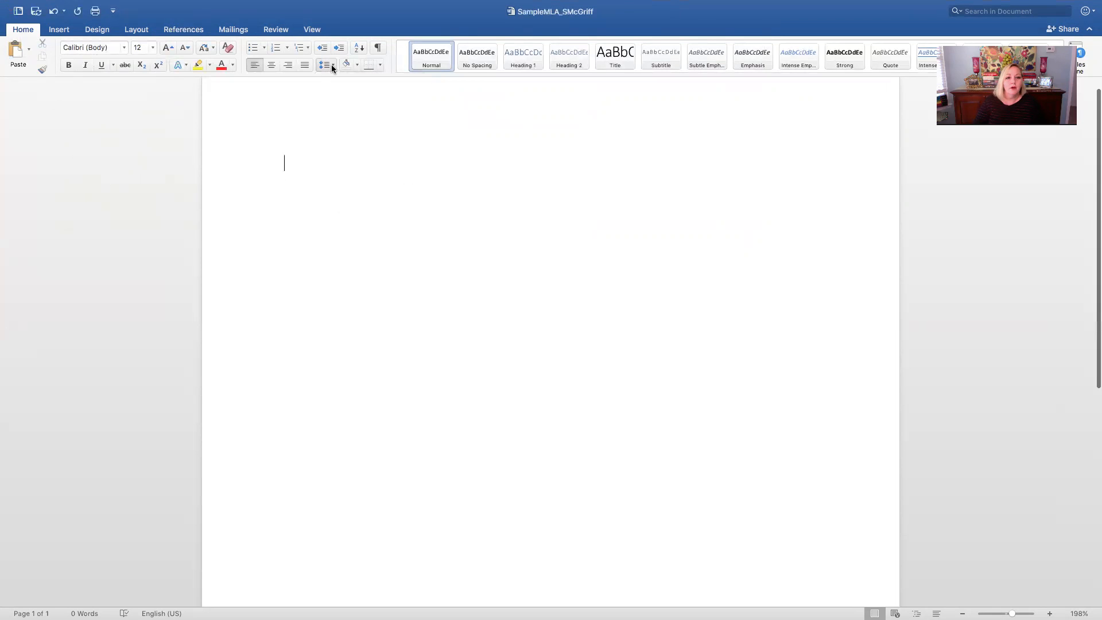
Open the page header and insert a right-aligned page number that also shows on the first page.
scroll(338, 418, "up", 1)
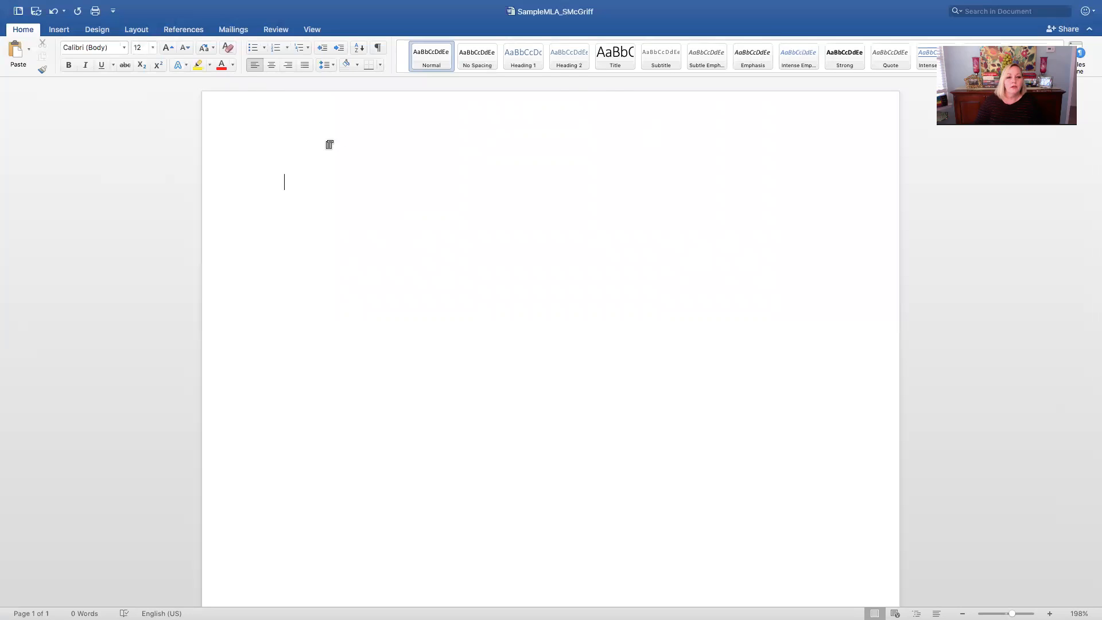
double_click(328, 142)
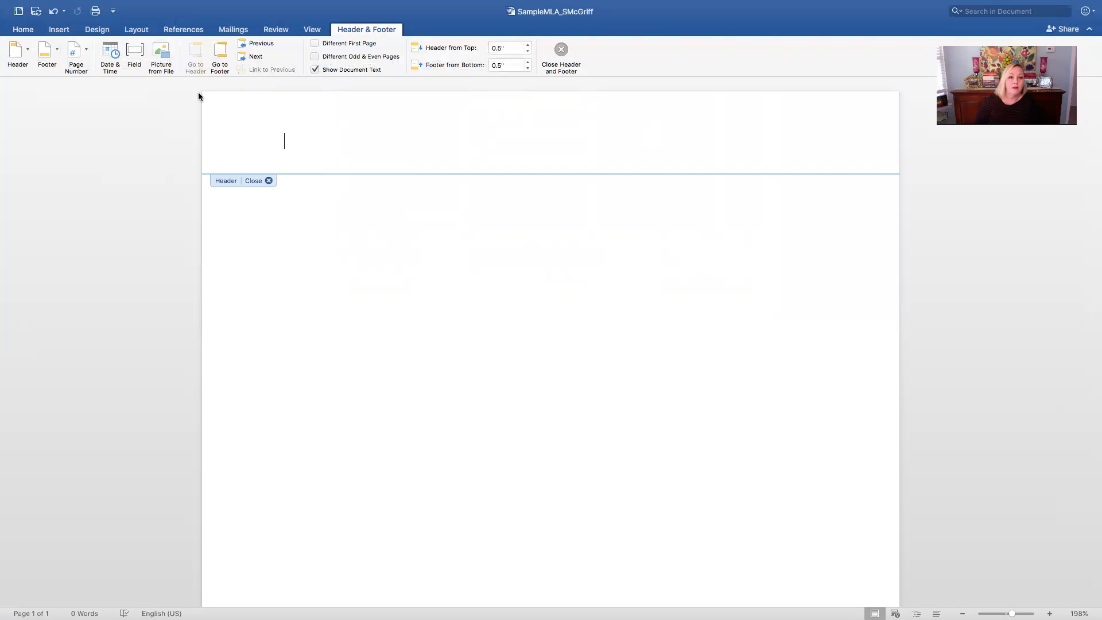
left_click(59, 29)
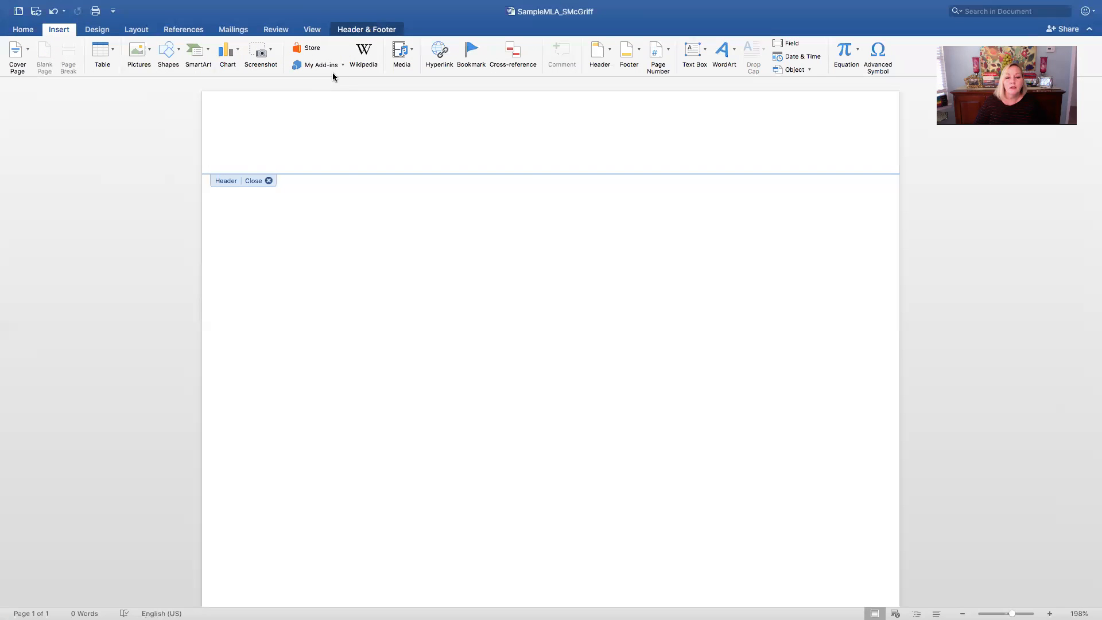
left_click(665, 54)
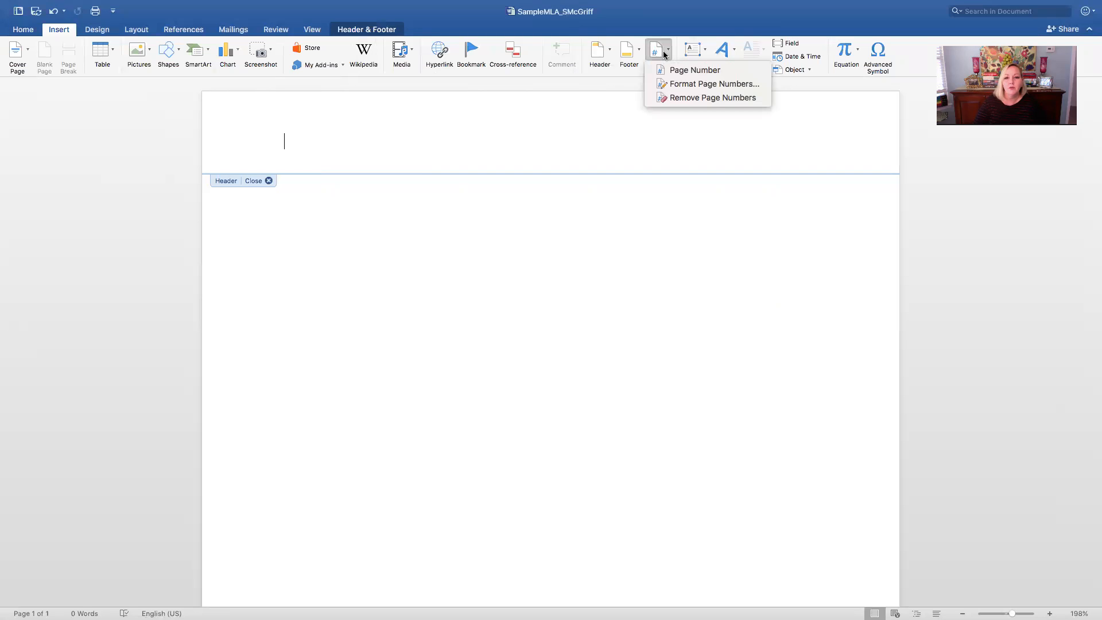
left_click(686, 71)
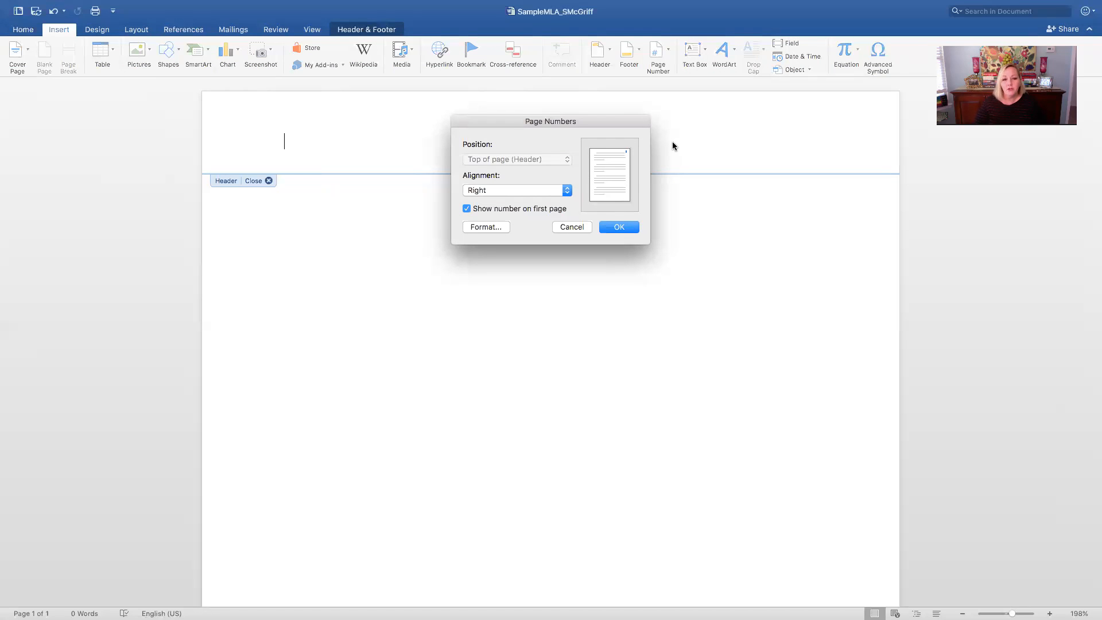
left_click(619, 228)
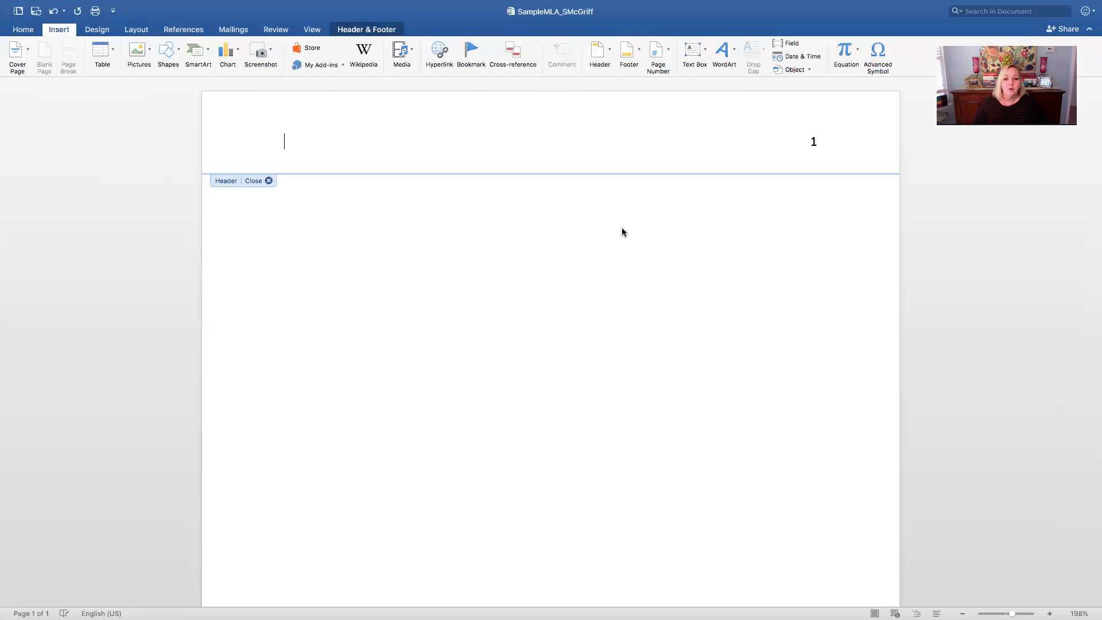
Add the author's surname before the page number in the header, then return to the document body.
left_click(805, 141)
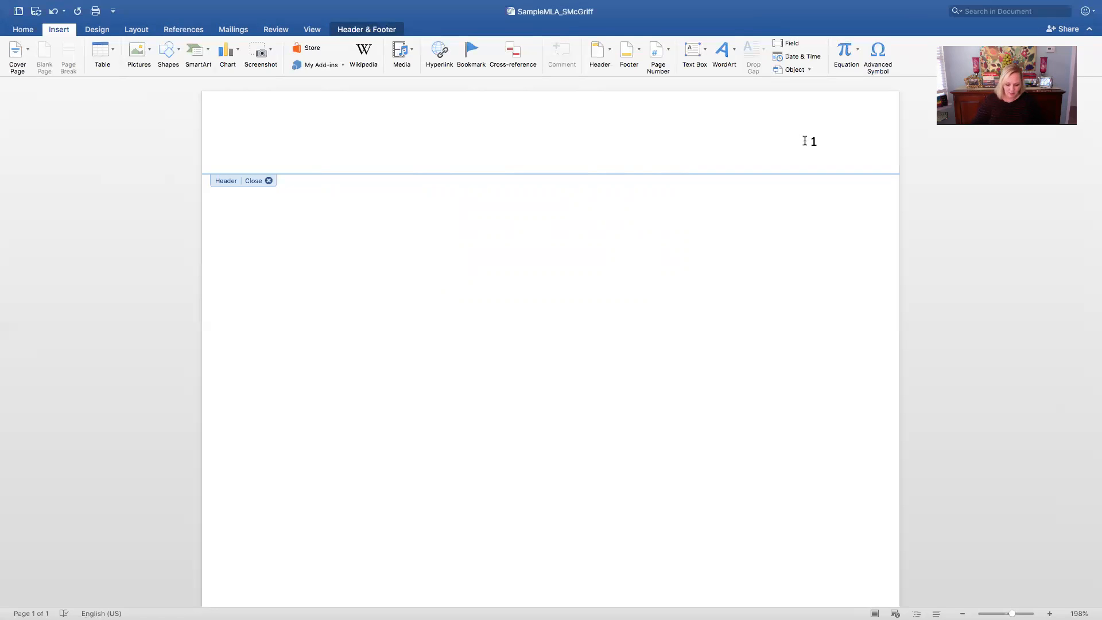
type("M ")
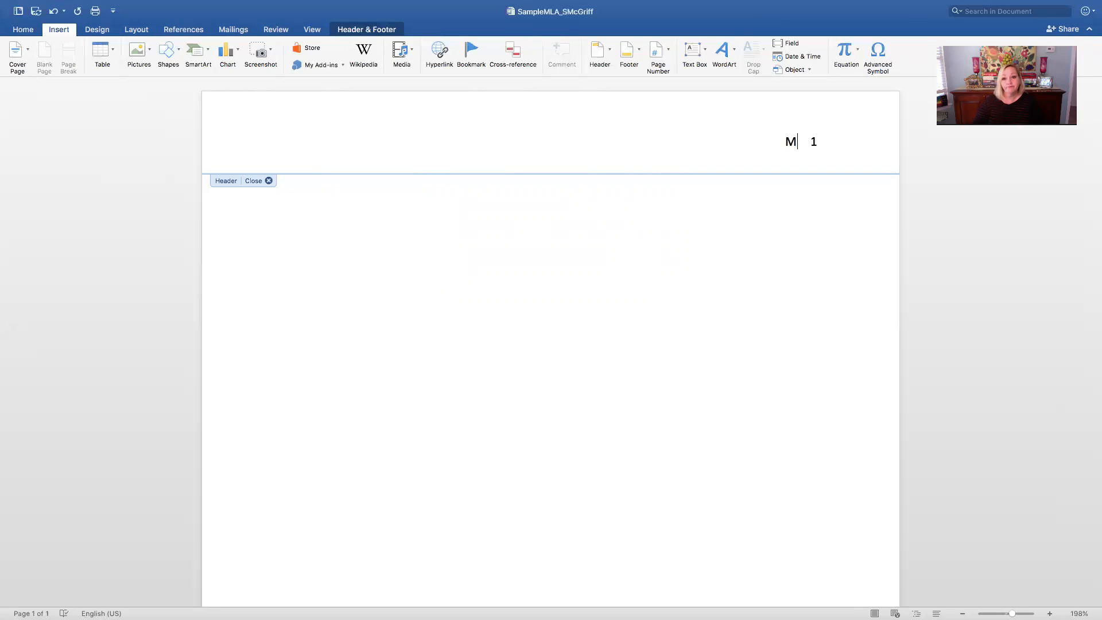
type("cGriff")
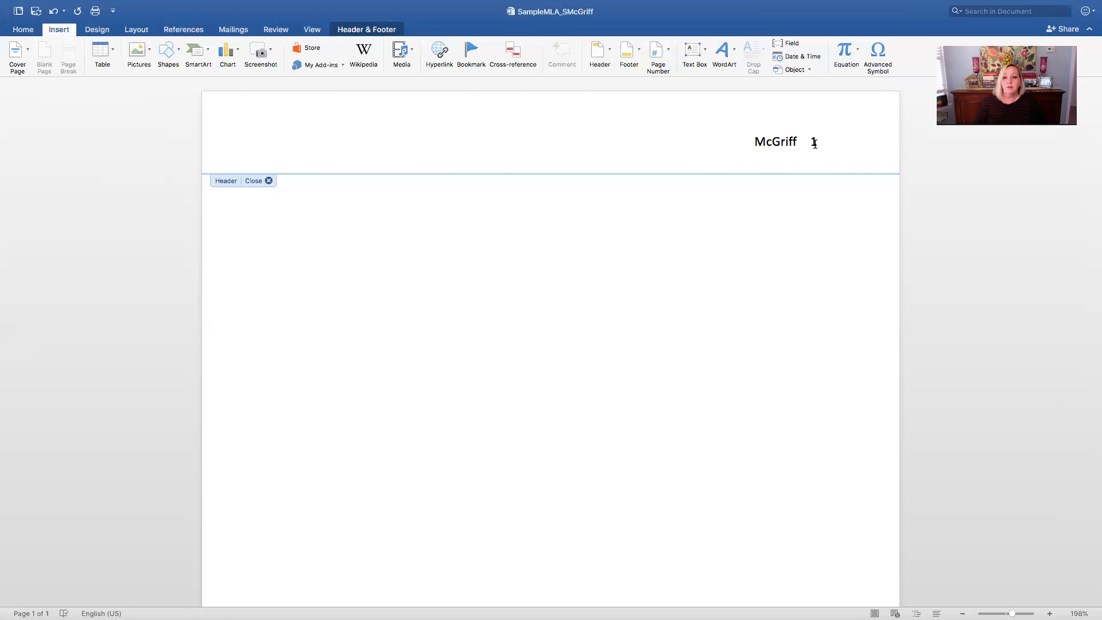
left_click(256, 181)
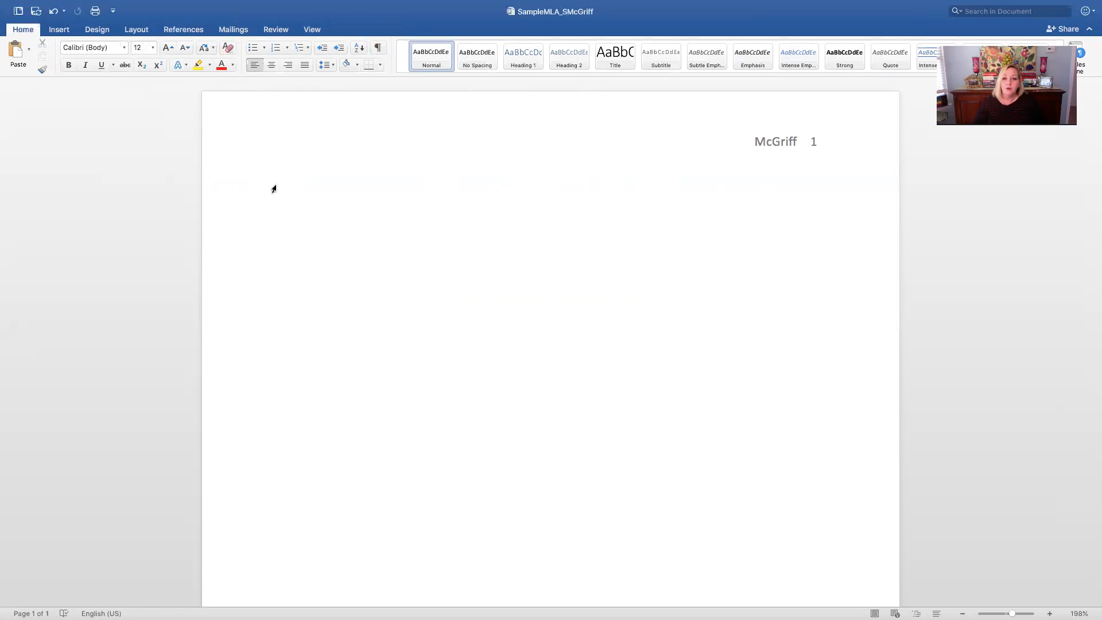
Enter the author's full name as the first line of the document body and start a new line.
type("Shari McG")
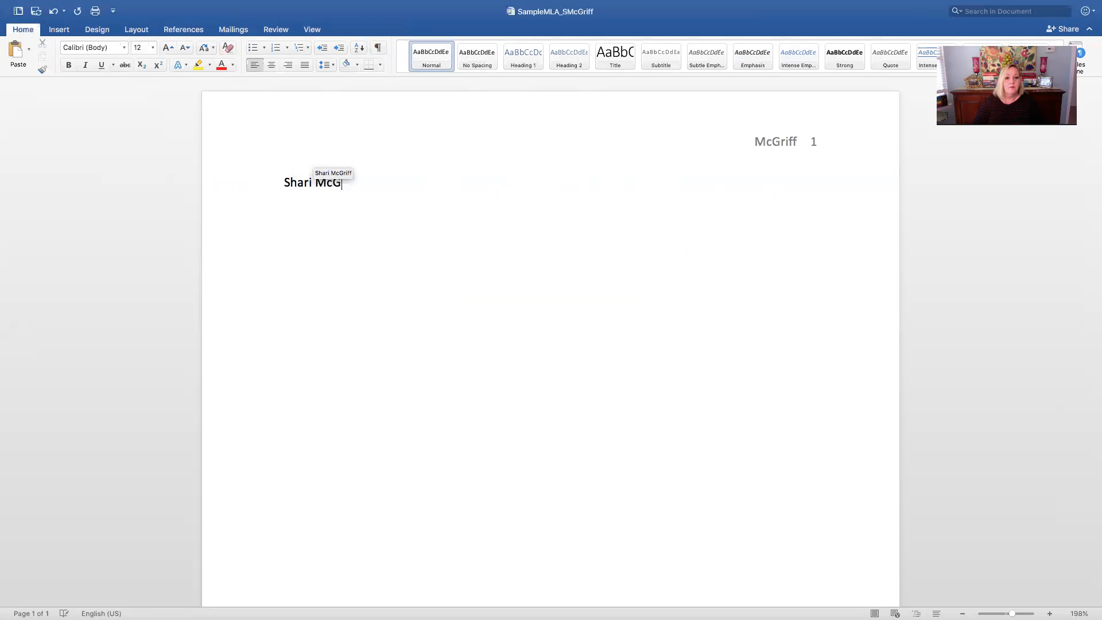
type("riff")
key("Return")
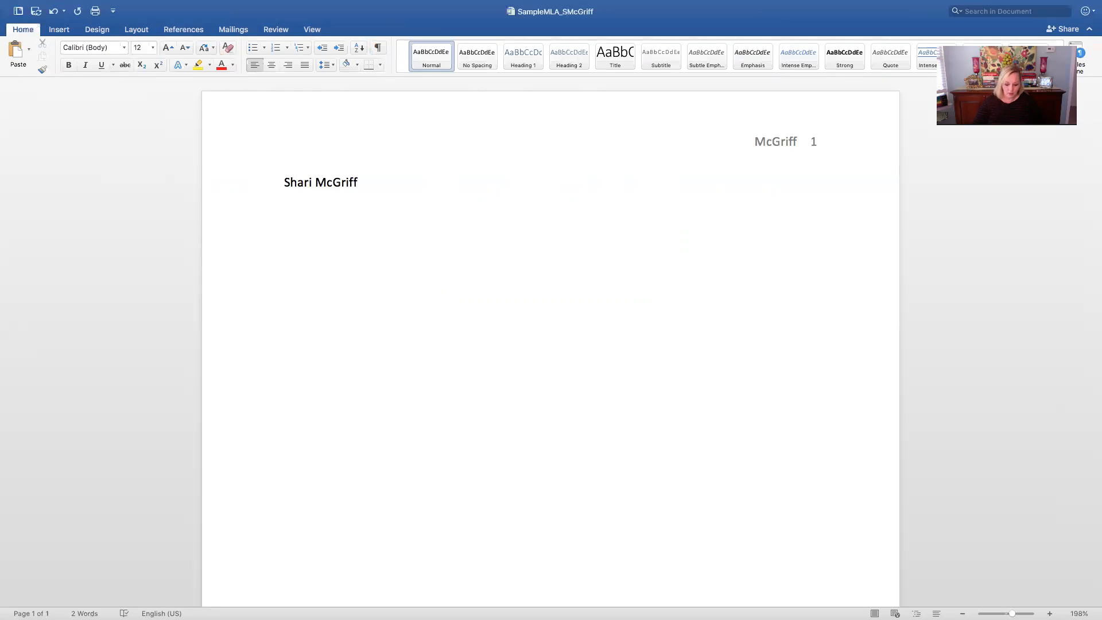
type("EN")
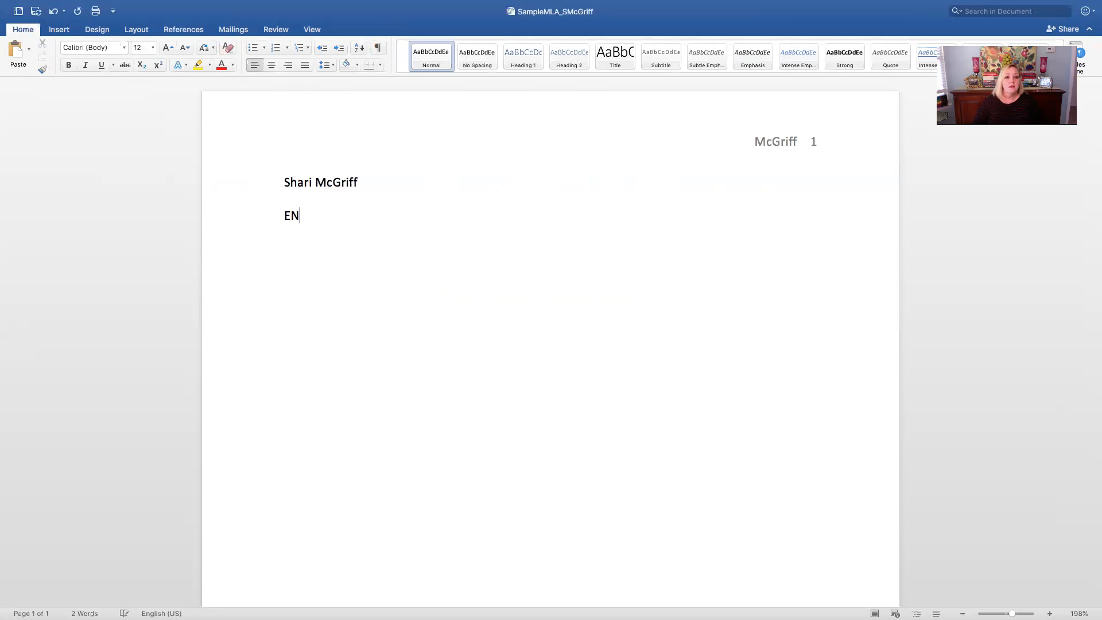
type("C 1101")
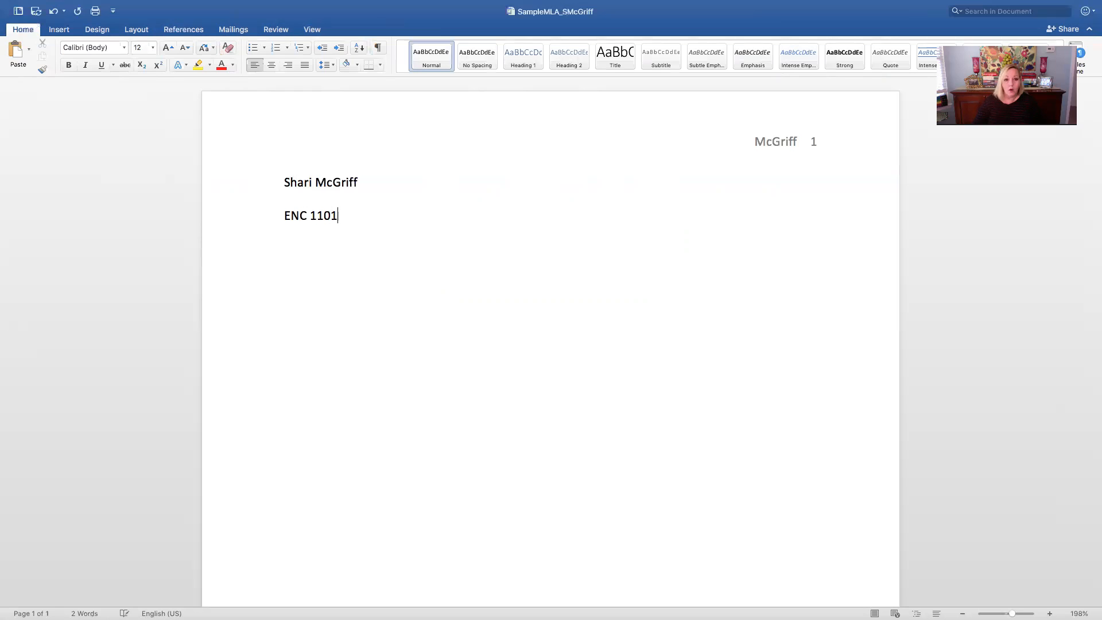
key("BackSpace")
key("BackSpace")
key("BackSpace")
key("BackSpace")
key("BackSpace")
key("BackSpace")
key("BackSpace")
key("BackSpace")
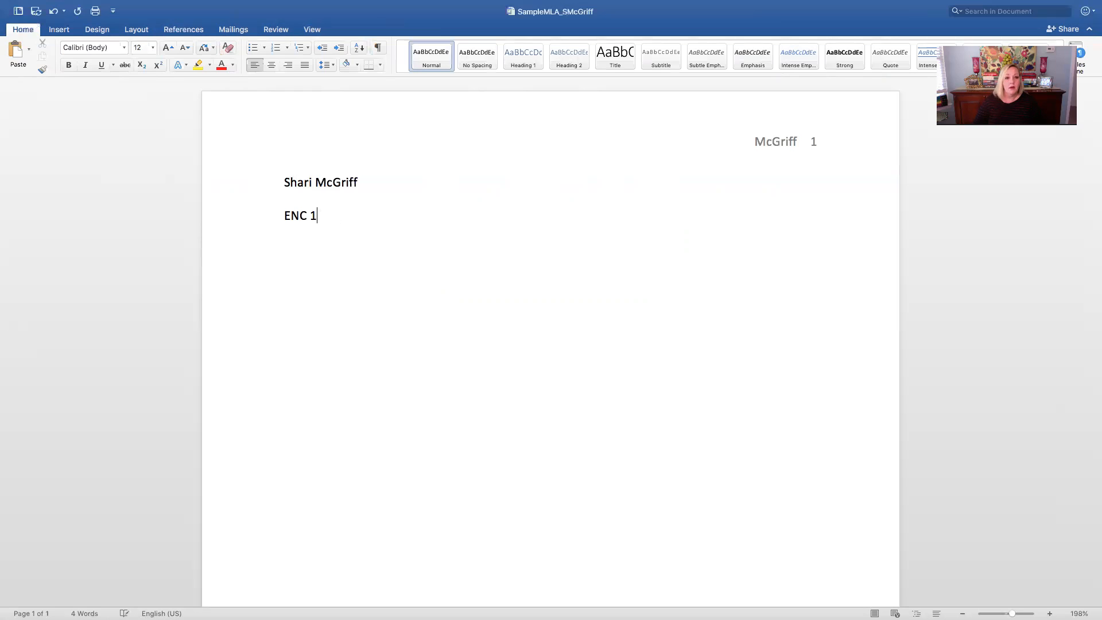
Enter the course "COMP 101" and, on the line below it, the instructor placeholder "Prof. Name".
type("C")
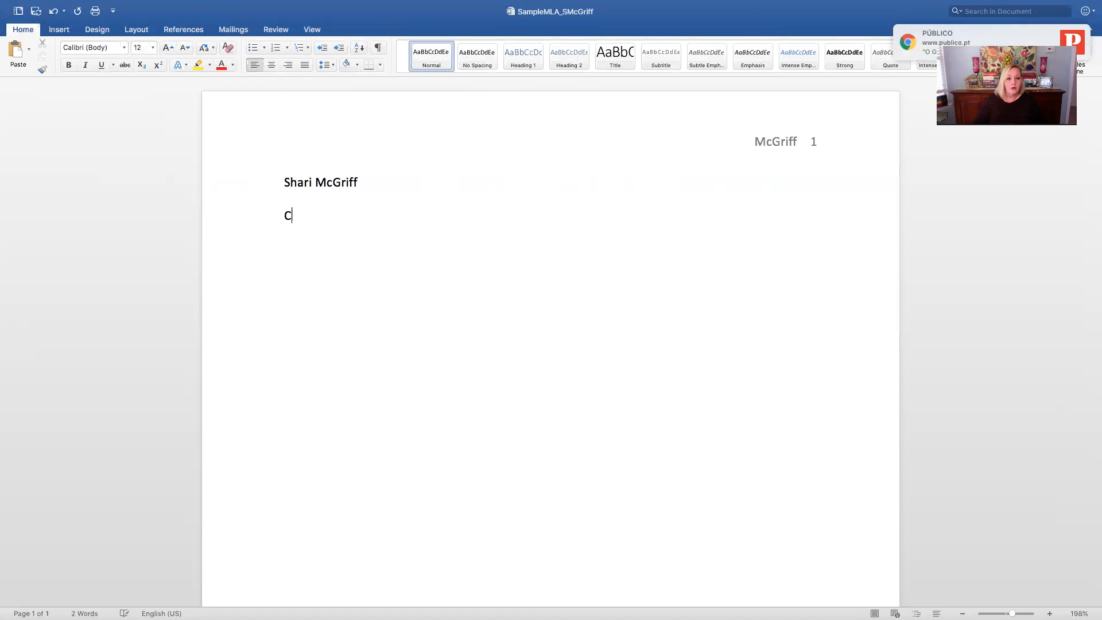
type("OMP 101")
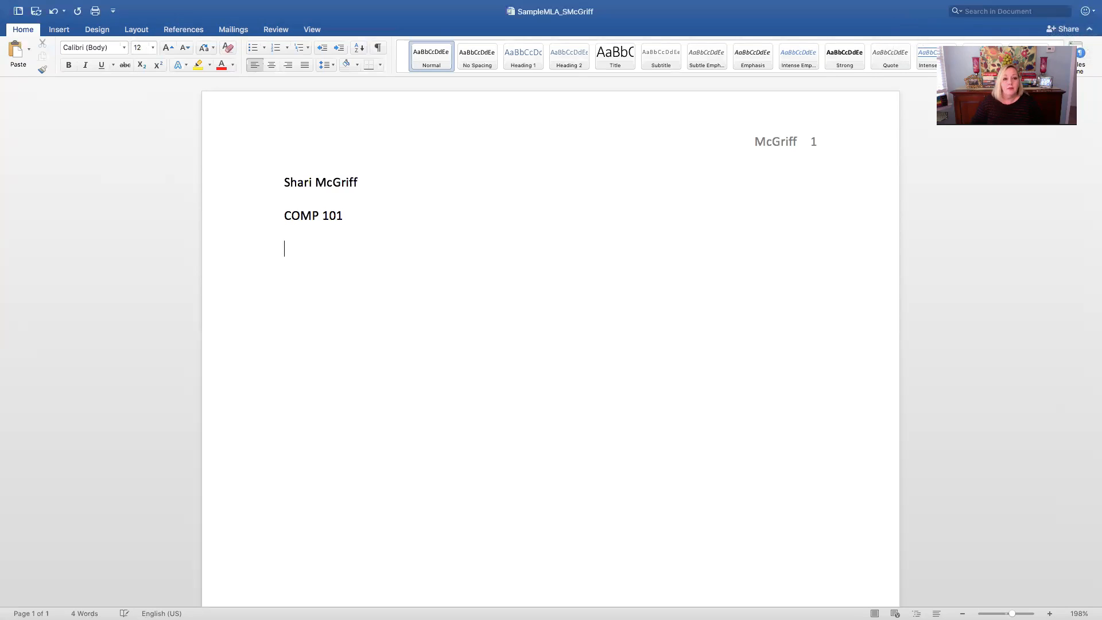
type("Prof")
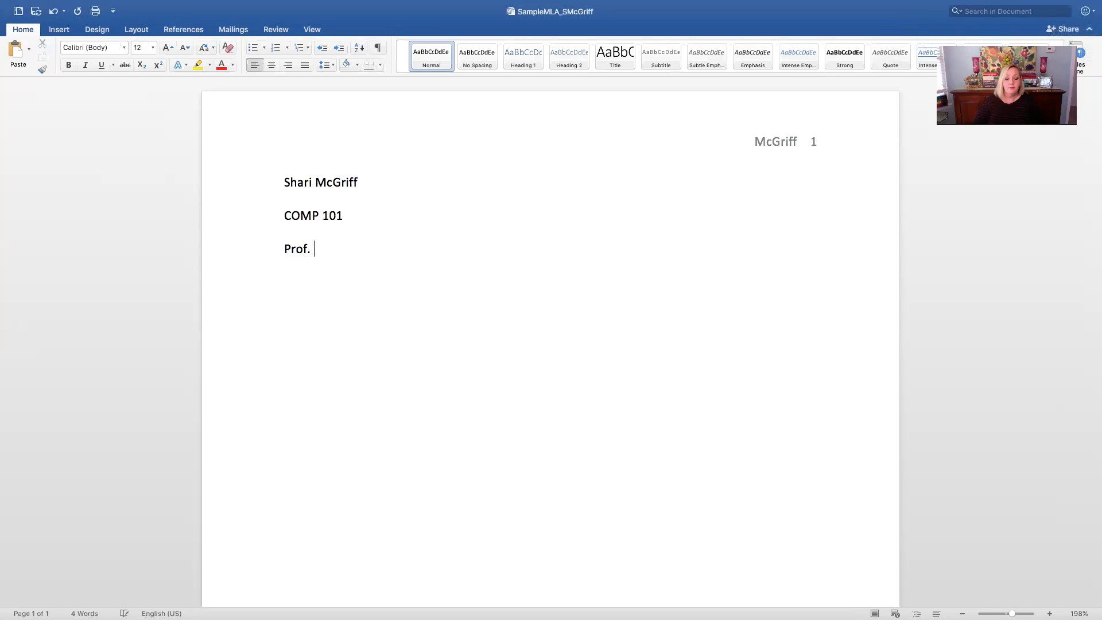
type(". ")
type("___")
key("BackSpace")
key("BackSpace")
key("BackSpace")
type("Name")
key("Return")
type("Date")
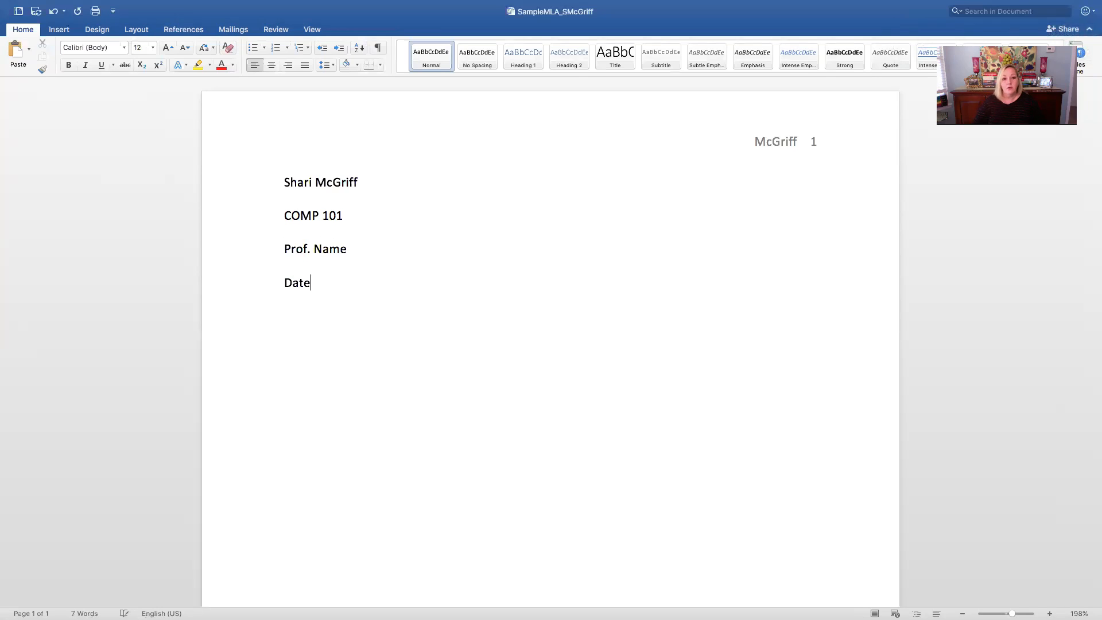
key("BackSpace")
key("BackSpace")
key("BackSpace")
key("BackSpace")
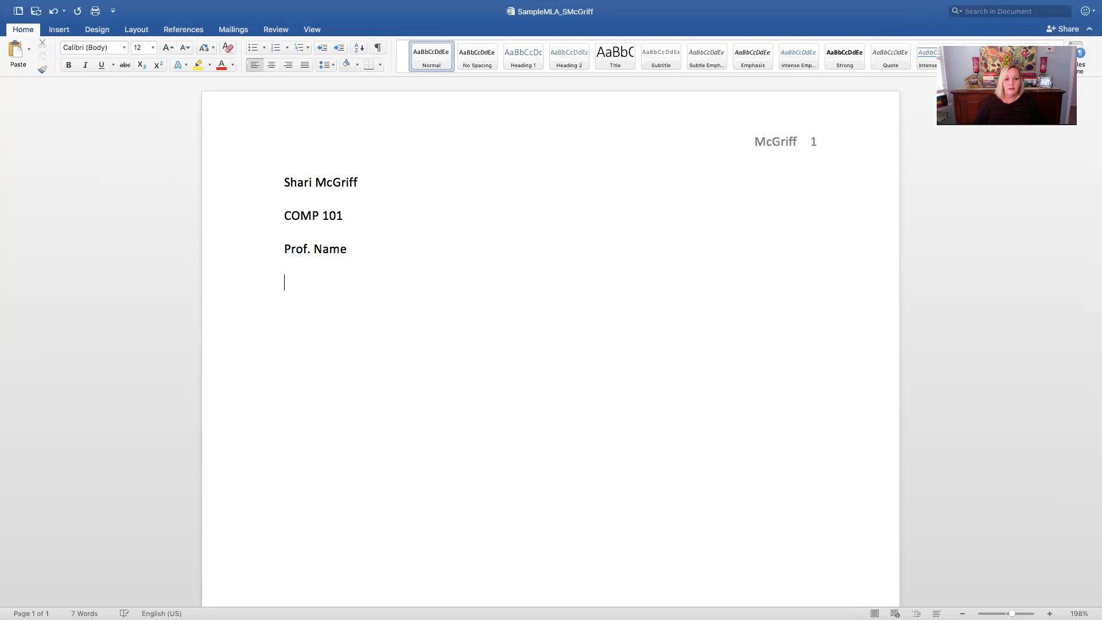
Enter the date "September 1, 2017" on the line below the instructor and start a new line.
type("Sep")
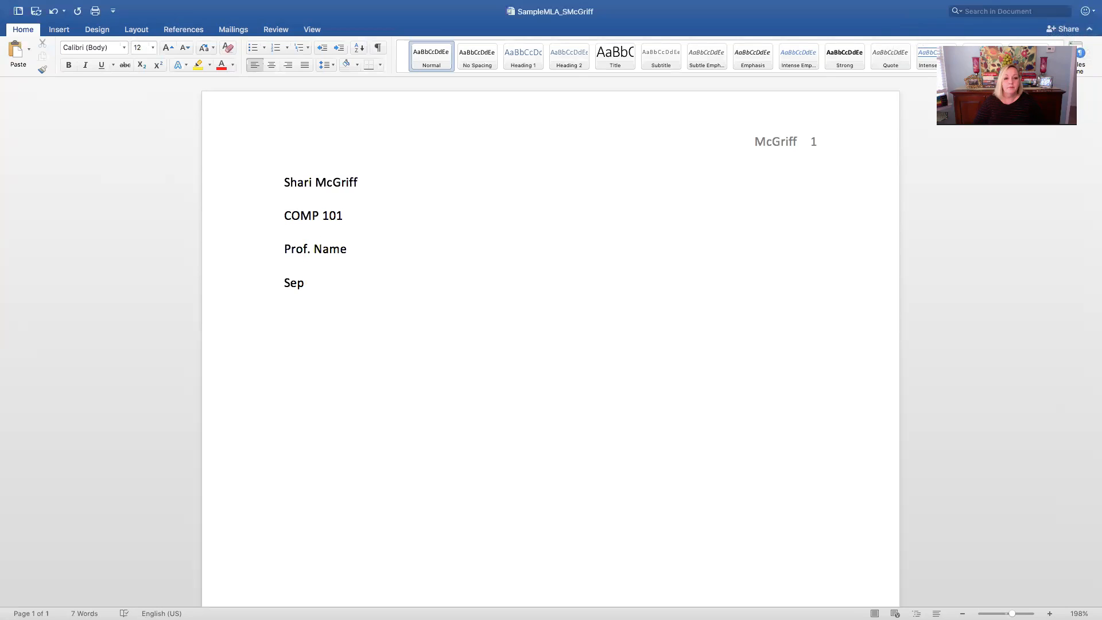
type("te")
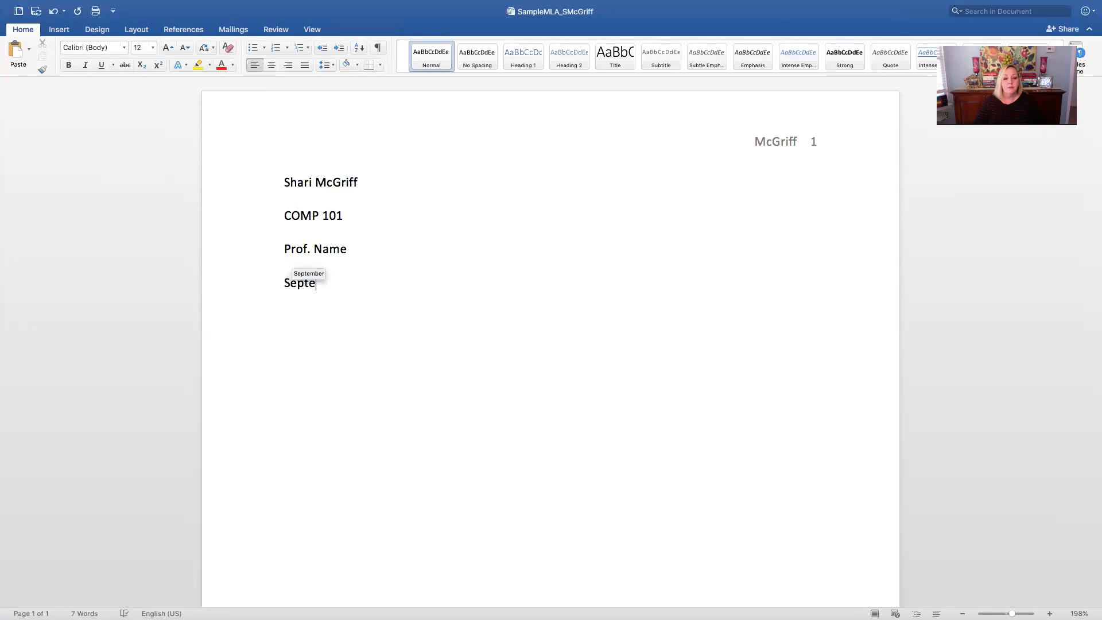
type("mber 1, 2017")
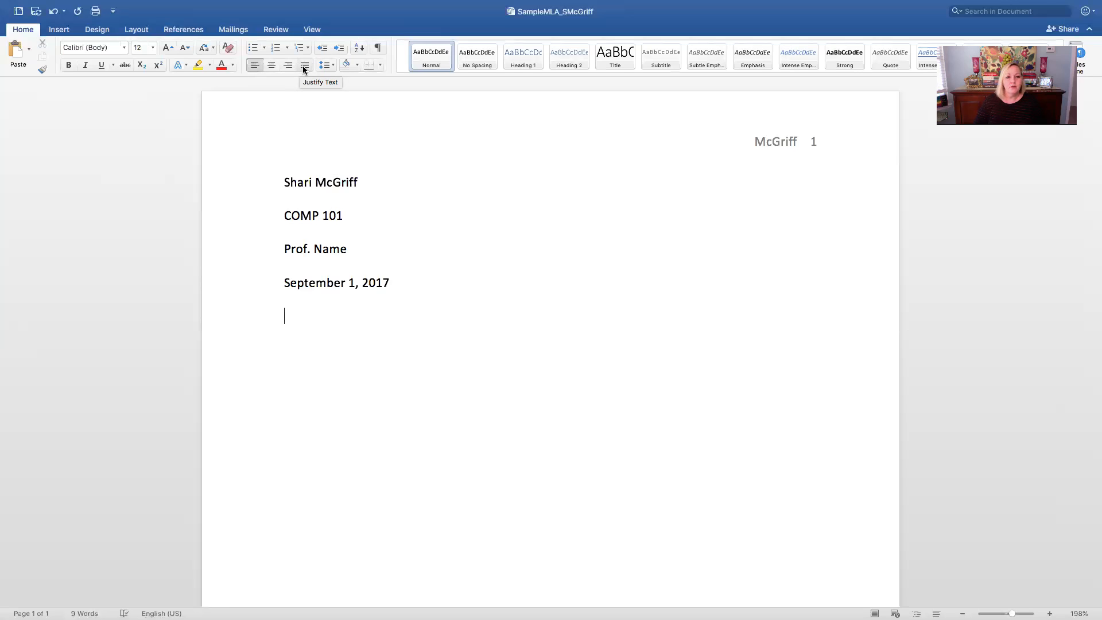
Enter the centred title "Sample MLA Formatting" below the date and start a left-aligned line beneath it.
left_click(272, 70)
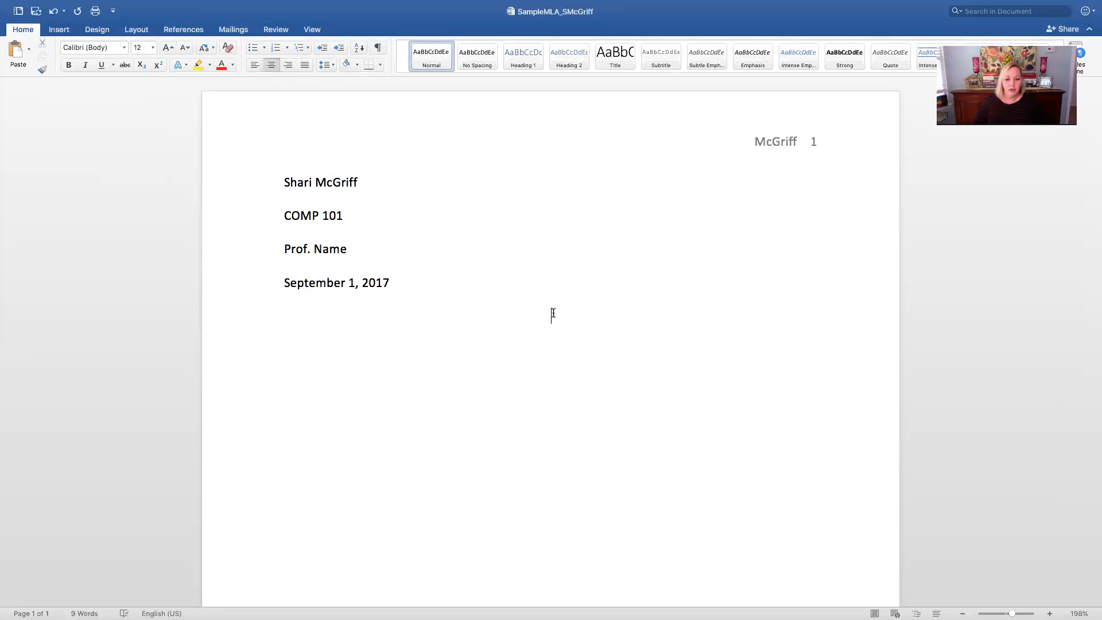
type("Sample MLA Formatting")
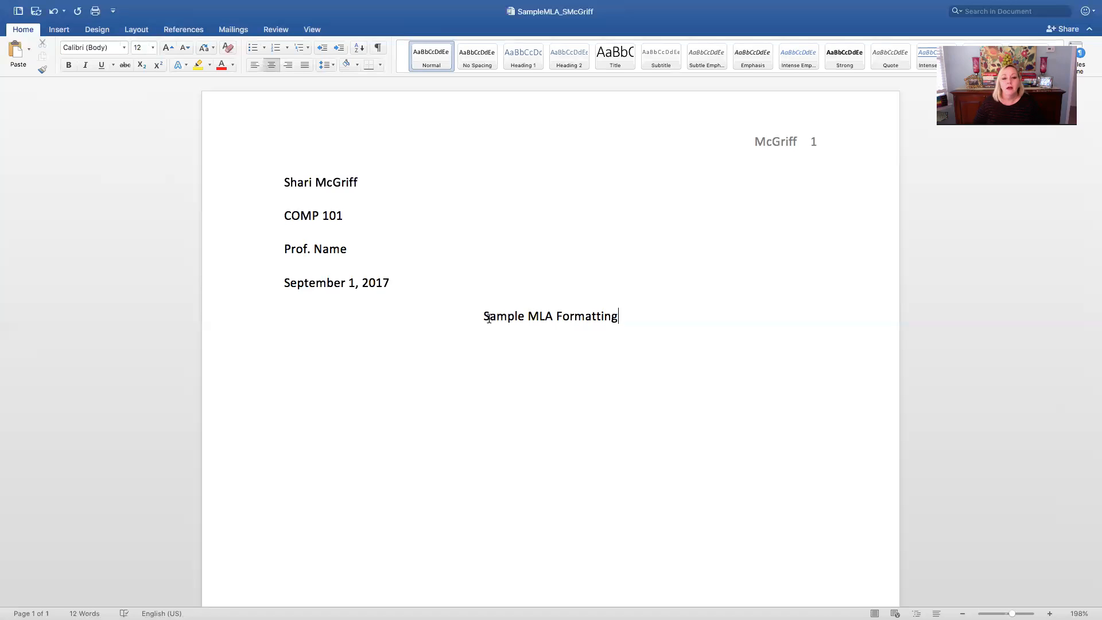
scroll(485, 316, "down", 1)
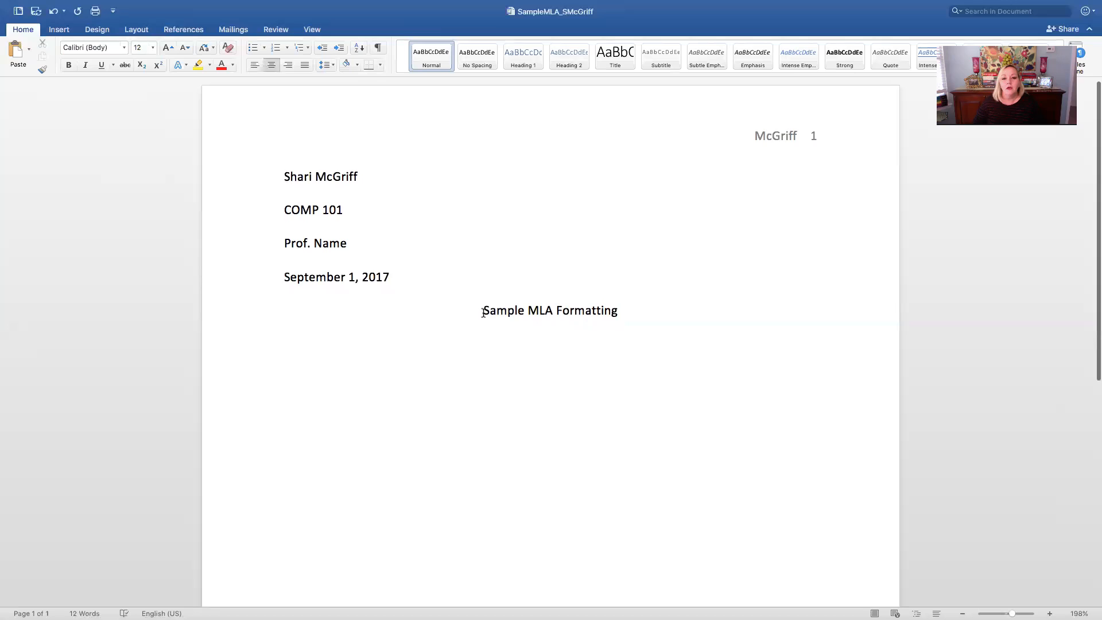
scroll(542, 316, "up", 1)
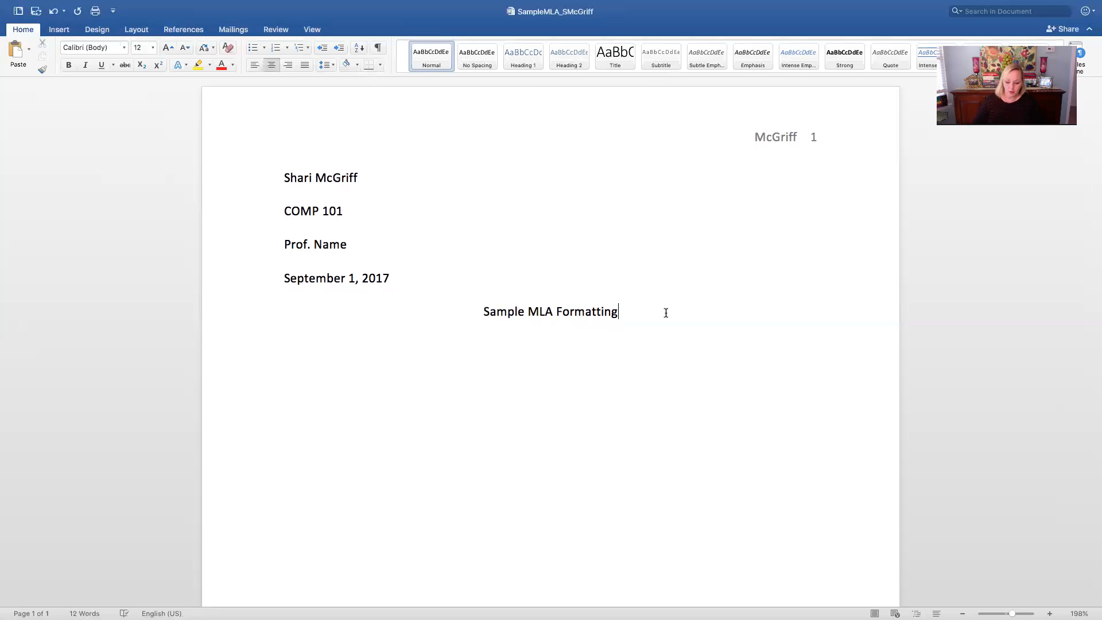
key("Return")
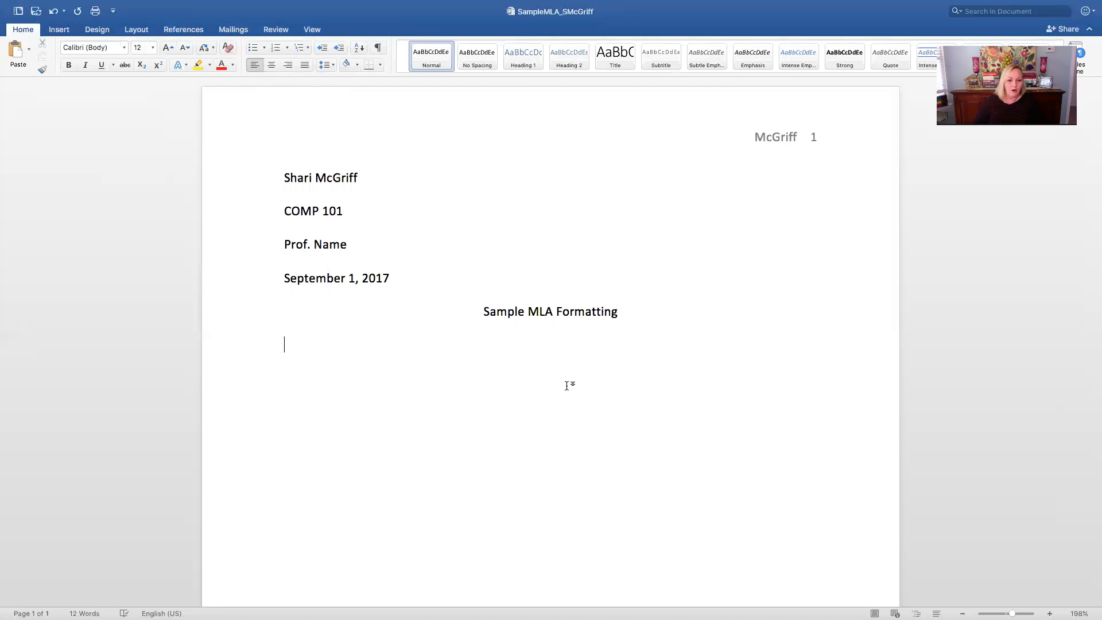
Write the opening sentence "Here is my awesome paper." under the title and indent its first line by one tab.
type("Her")
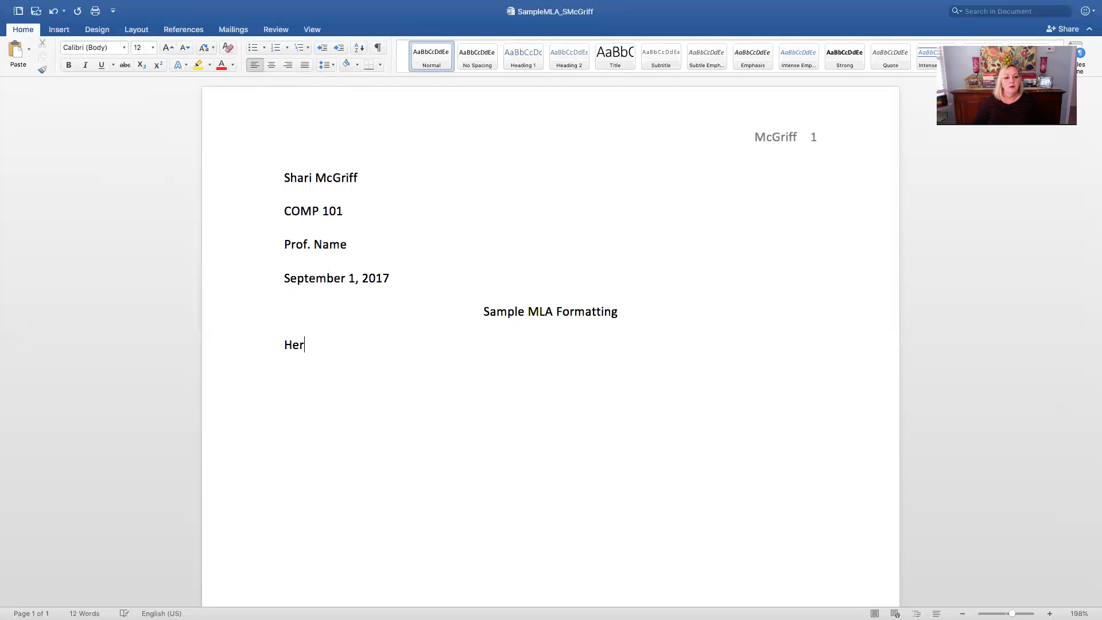
type("e is my awesome paper.")
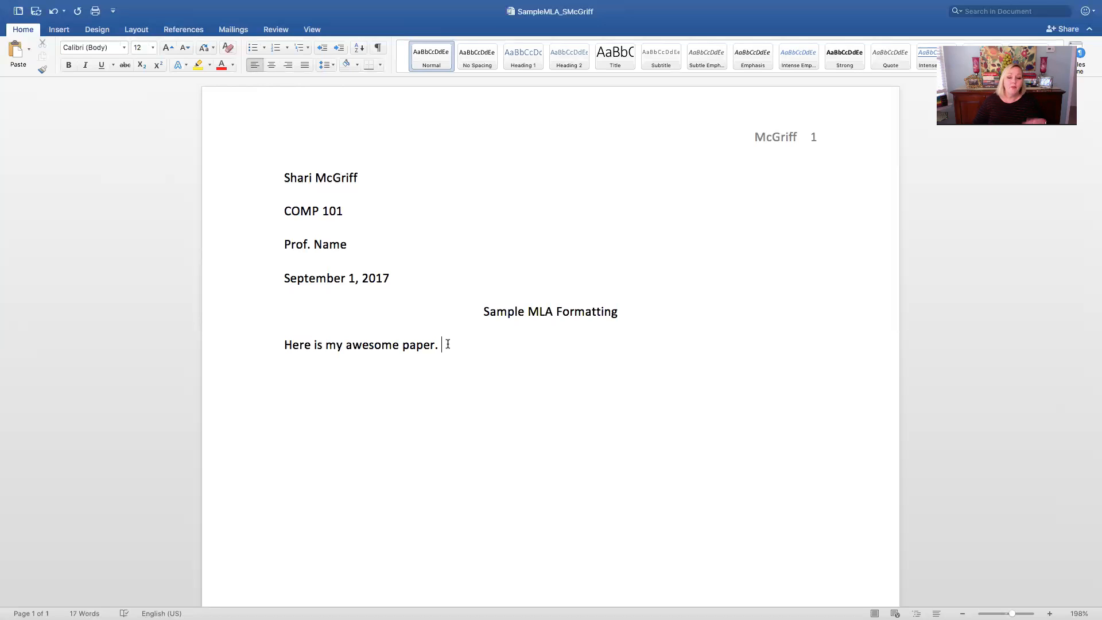
left_click(284, 345)
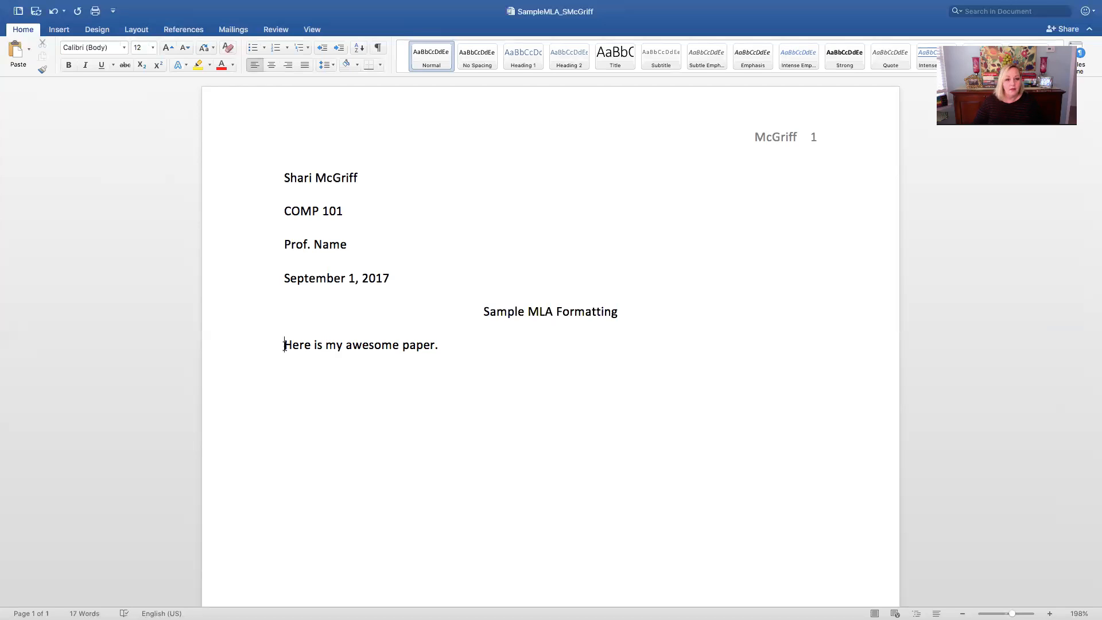
key("Tab")
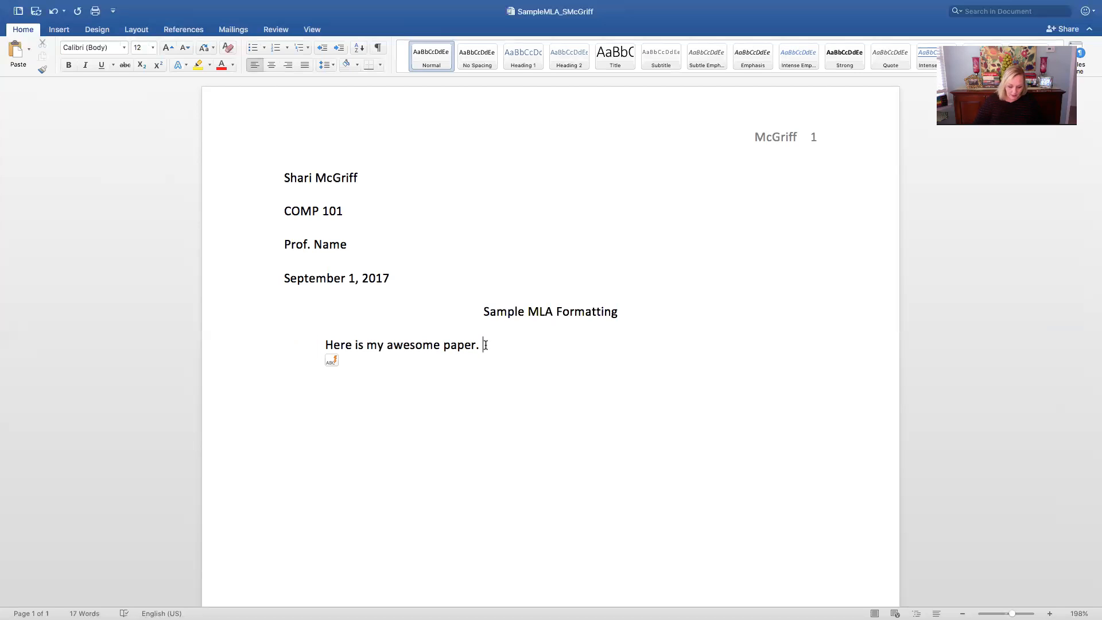
Fill out the first paragraph with placeholder letters over two lines and add an indented paragraph reading "xbxbxbSecond paragraph.".
type("X.")
type("x.x..")
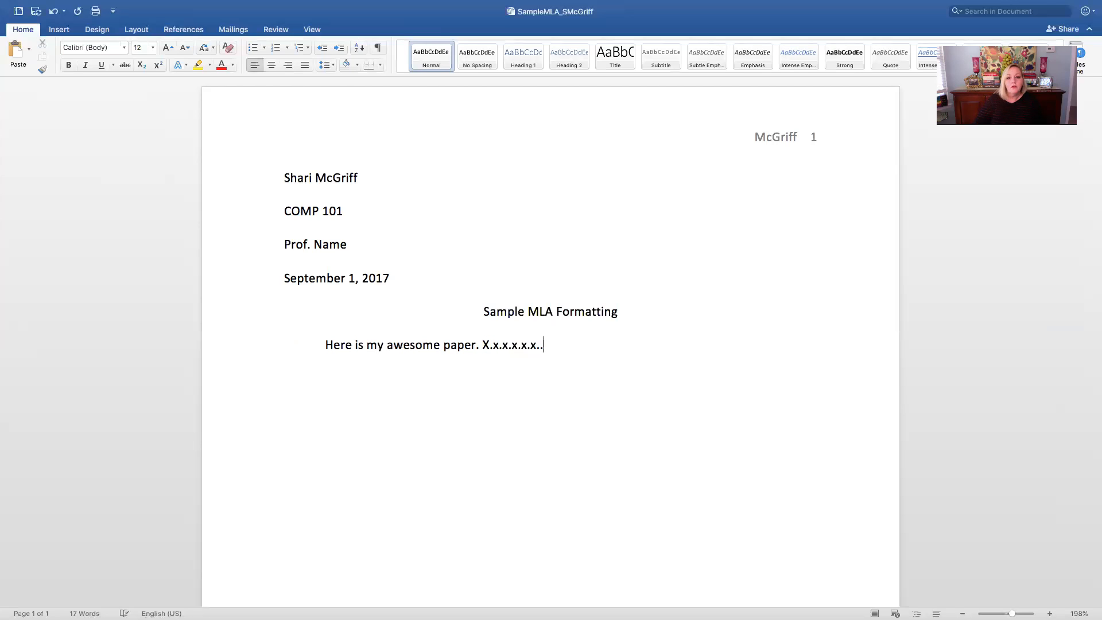
type("llkkejlllls")
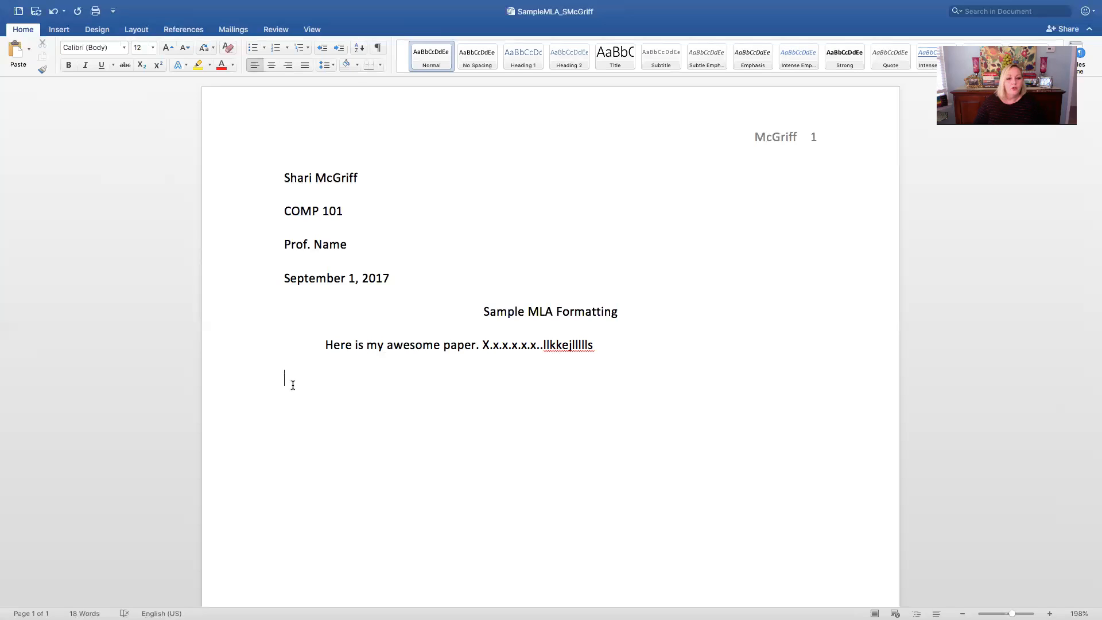
type("xxcxcxcxcxcxccxcxcxcxcx")
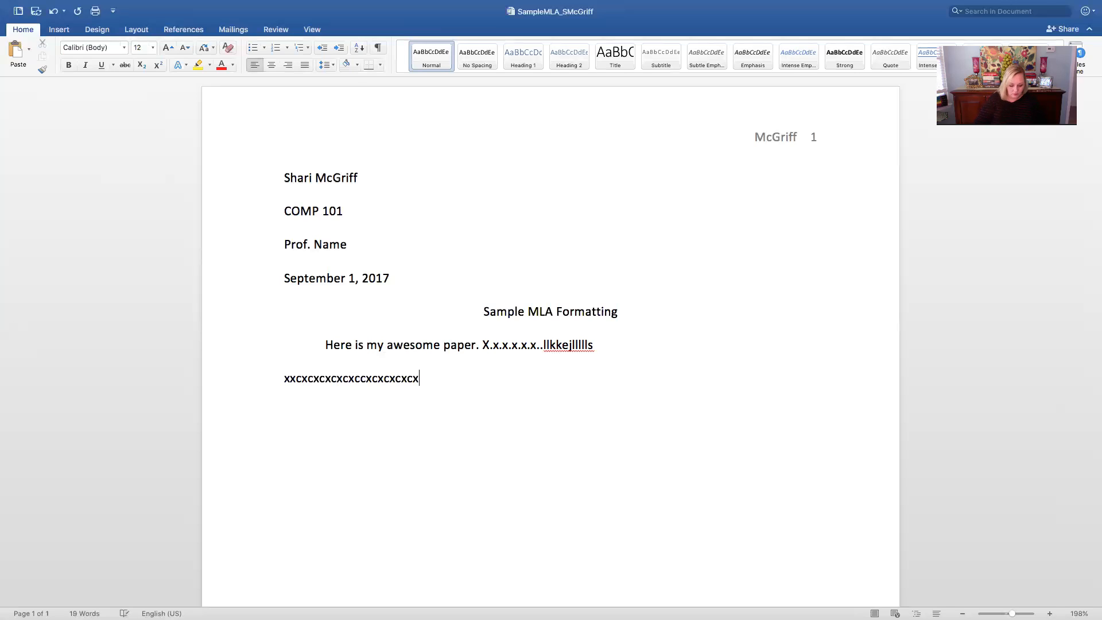
type(".")
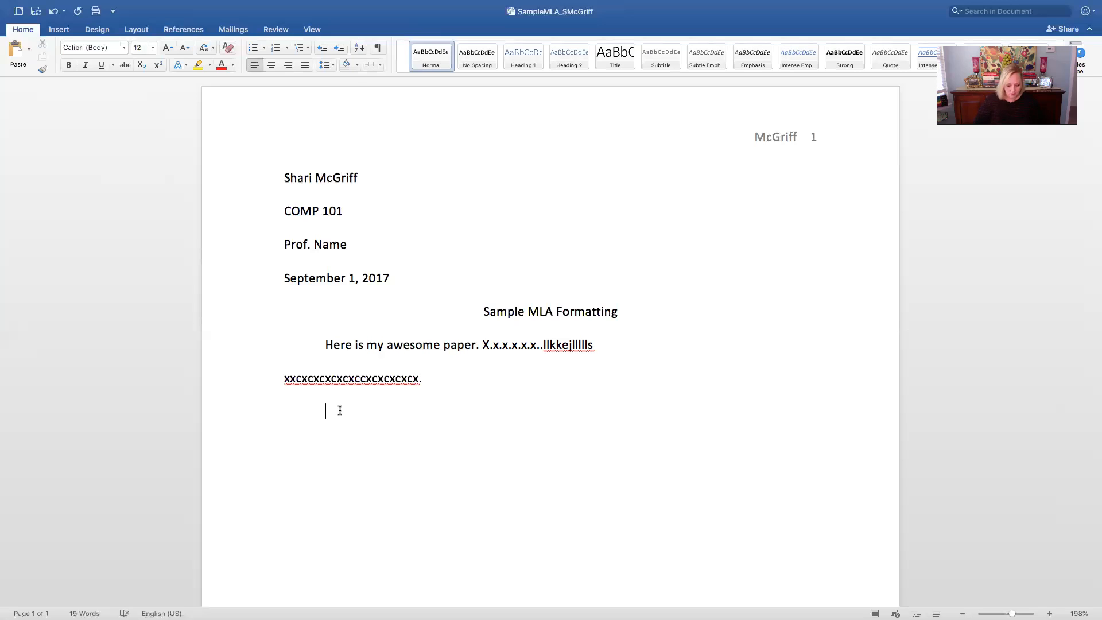
type("xbxbxbSecond paragraph.")
Add blank lines after the second paragraph until the insertion point reaches the start of page 2.
key("Return")
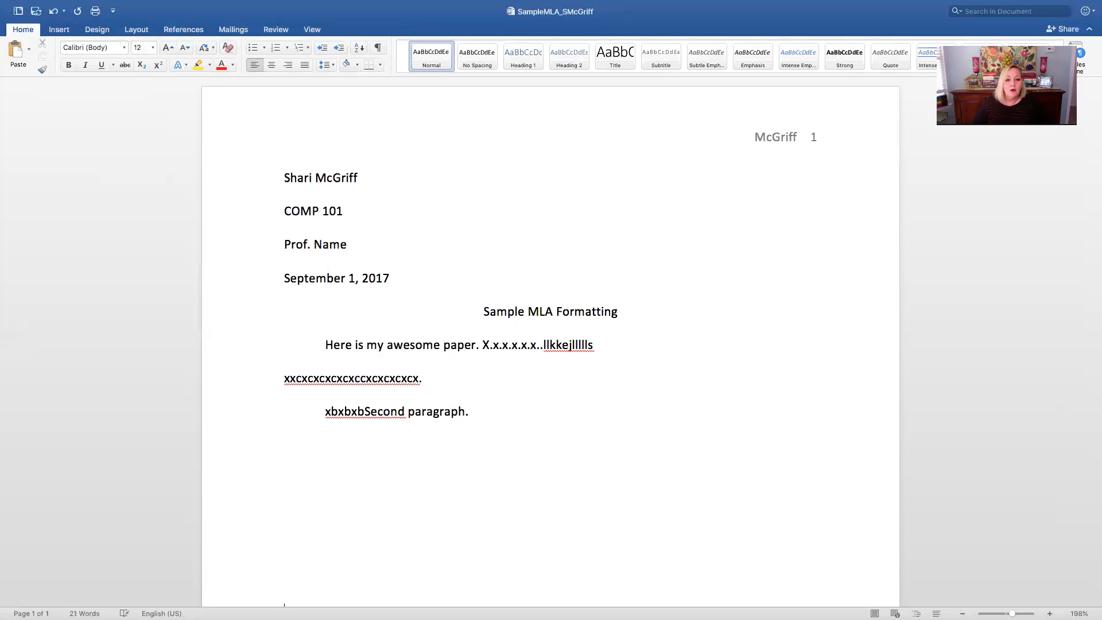
key("Return")
key("Return")
key("Return")
key("Return")
key("Return")
key("Return")
key("Return")
key("Return")
key("Return")
key("Return")
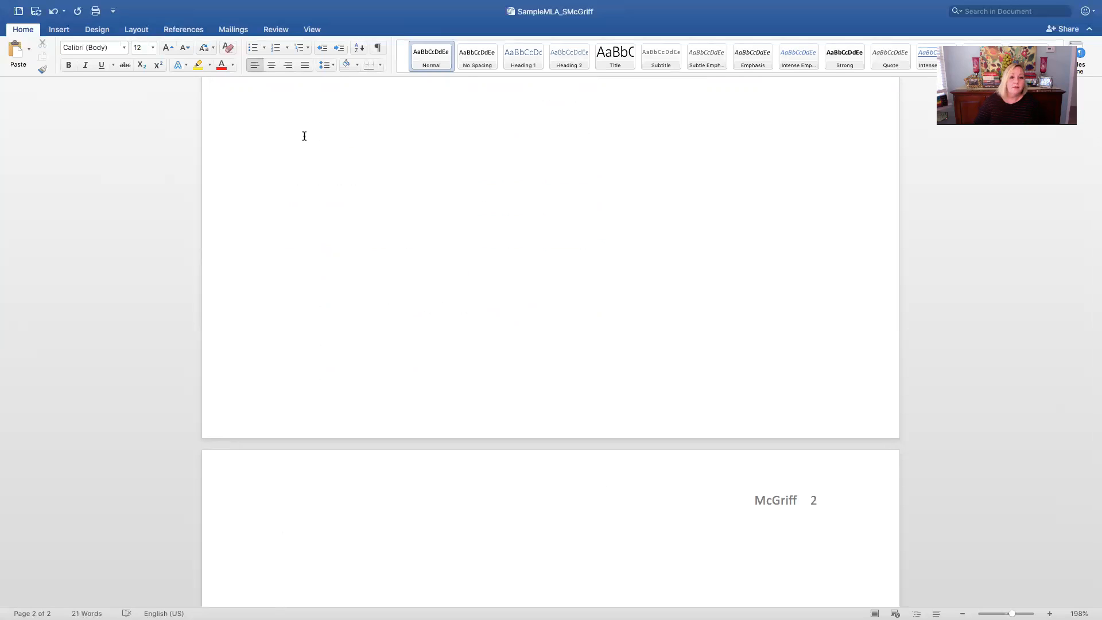
Enter a centred "Works Cited" heading on page 2 and set the line below it to left alignment.
left_click(273, 65)
type("Works Cited")
key("Return")
left_click(253, 66)
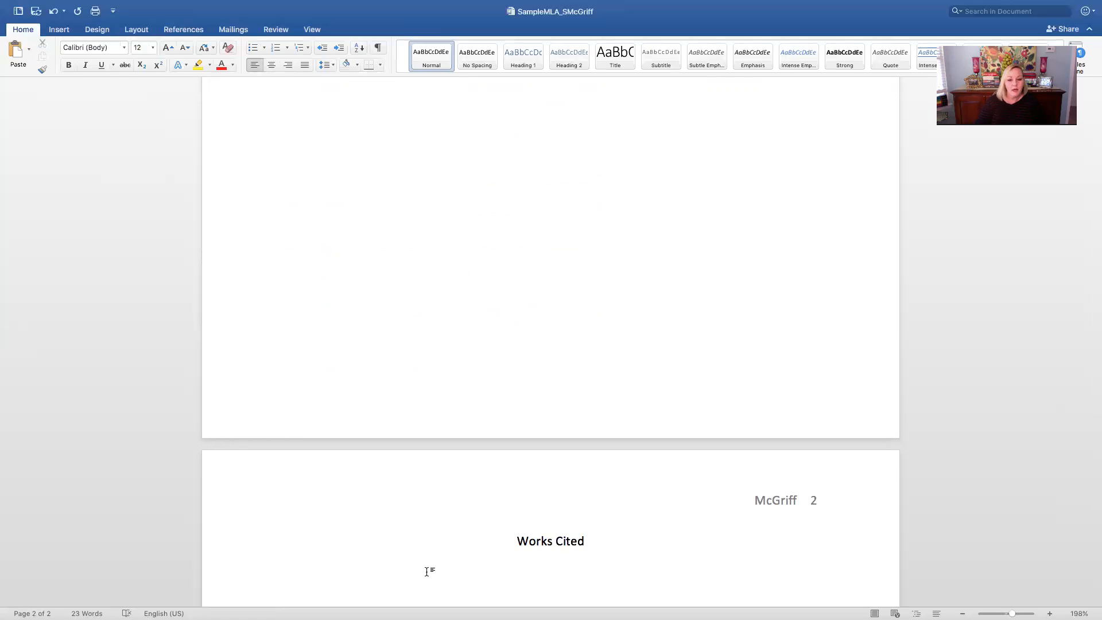
Begin the first Works Cited entry with "Austen, Jane." followed by the title "Pride and Prejudice." in italics.
type("A")
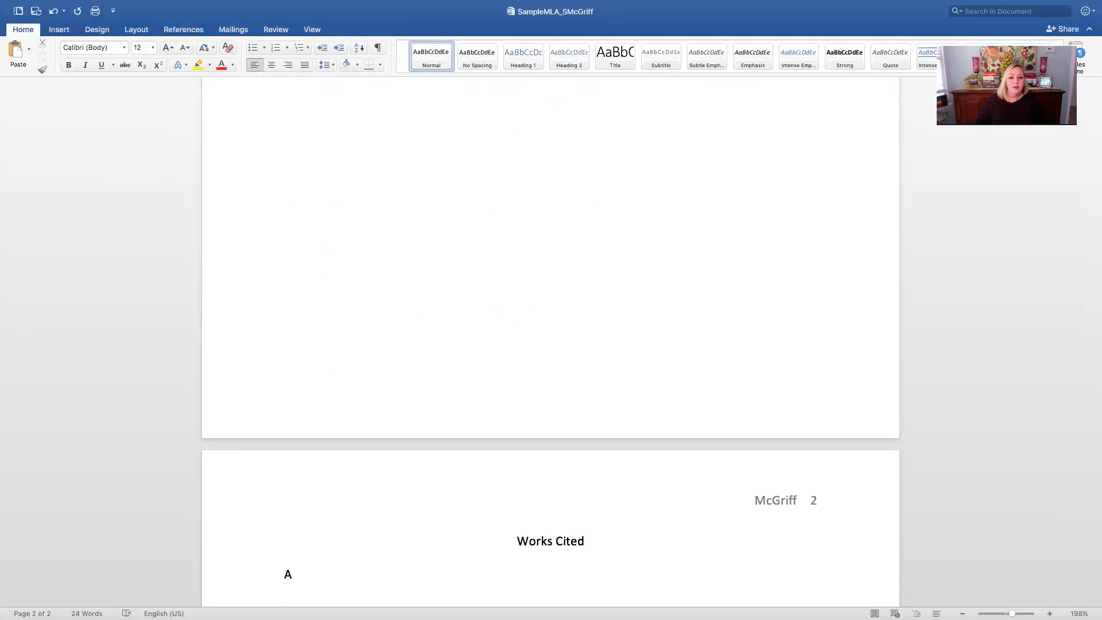
type("usten, Jane")
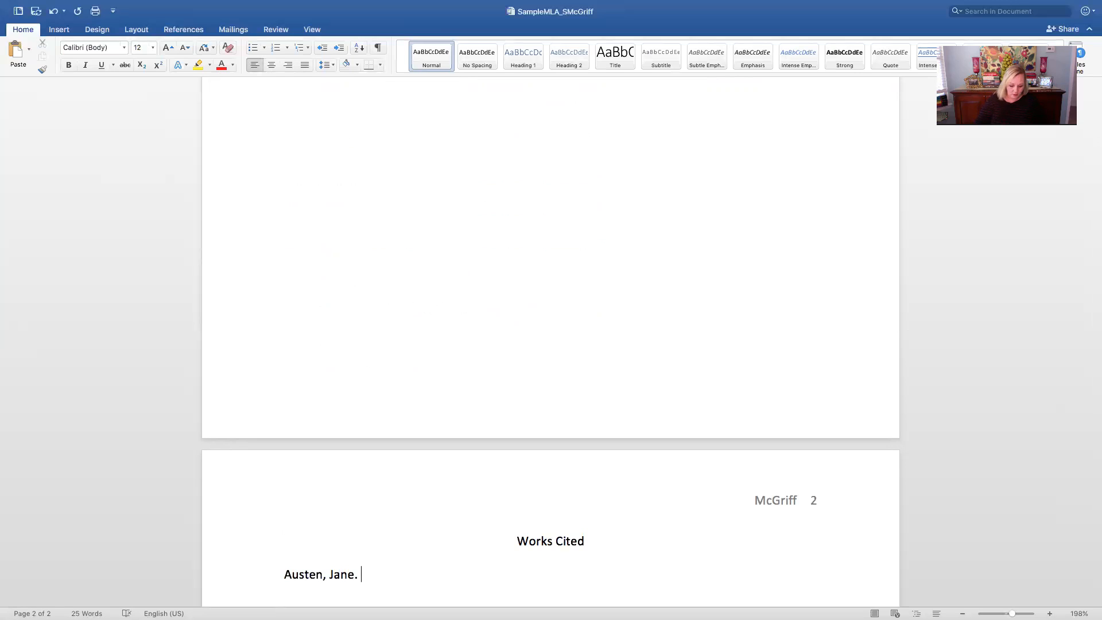
type(".")
left_click(84, 65)
type("Pride and")
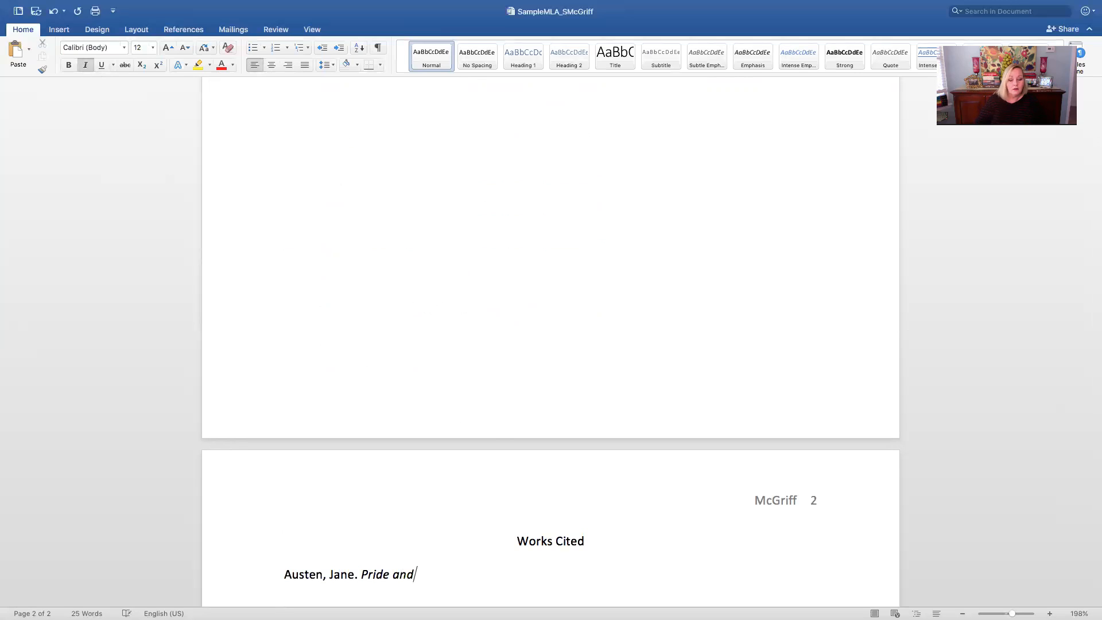
type(" Pr")
key("BackSpace")
type("rdu")
key("BackSpace")
key("BackSpace")
type("ejudice.")
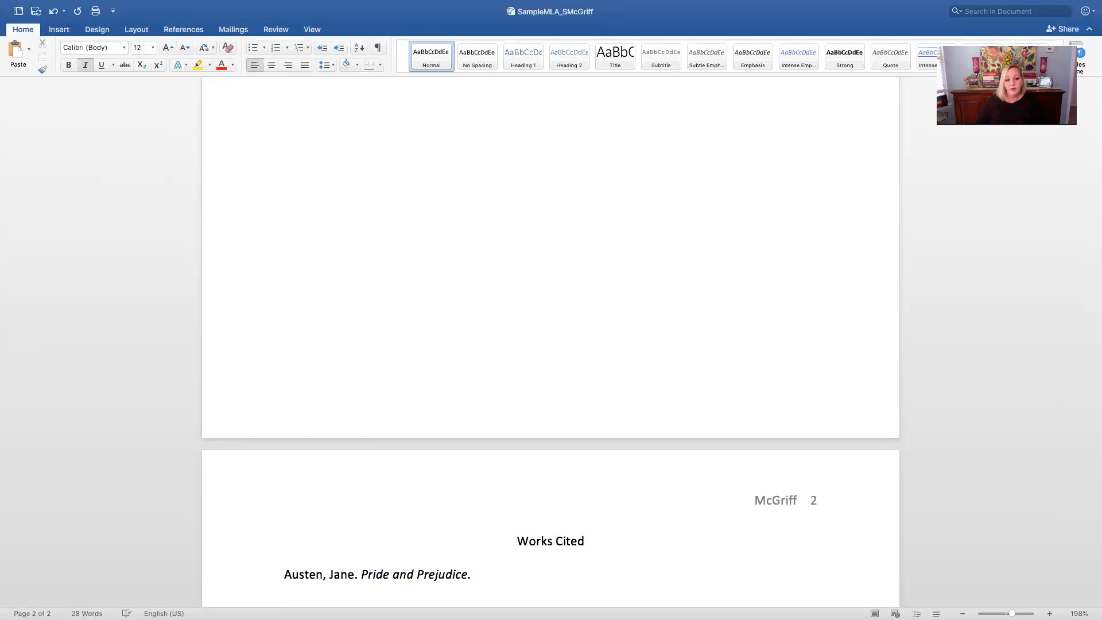
Replace the italic period after the book title with a non-italic one, add a row of placeholder dots and start a new line.
key("BackSpace")
key("BackSpace")
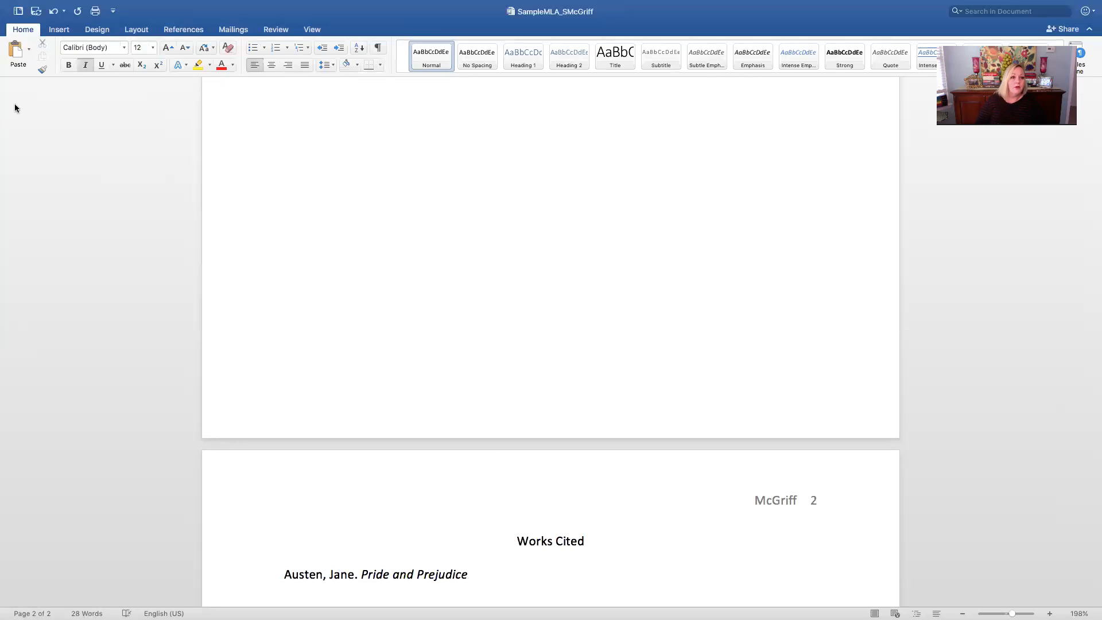
left_click(85, 65)
type(".")
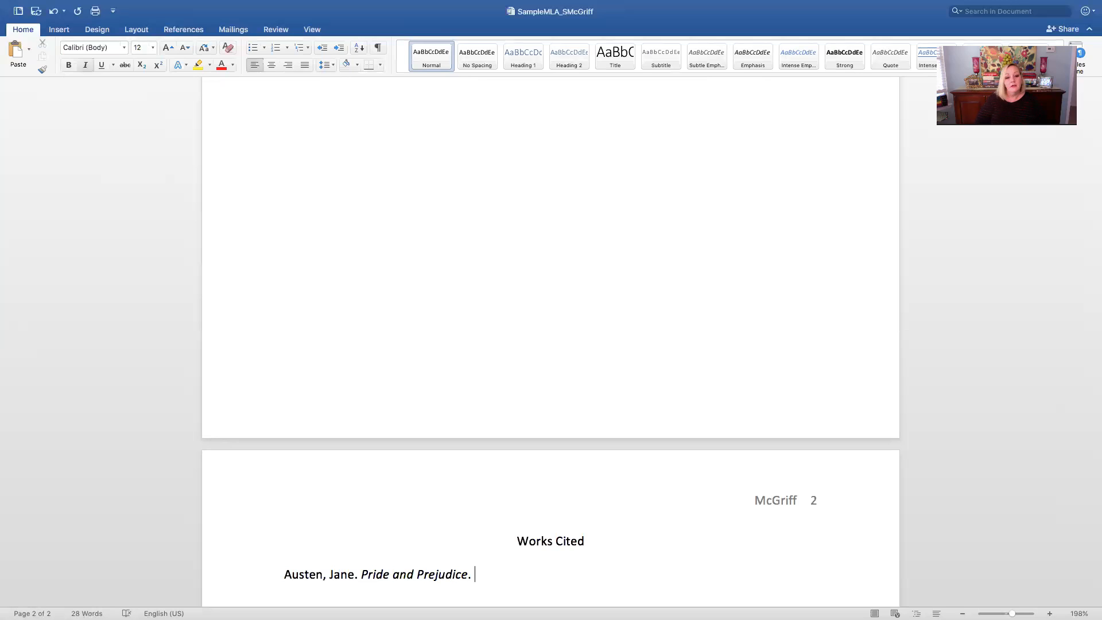
type(" ........")
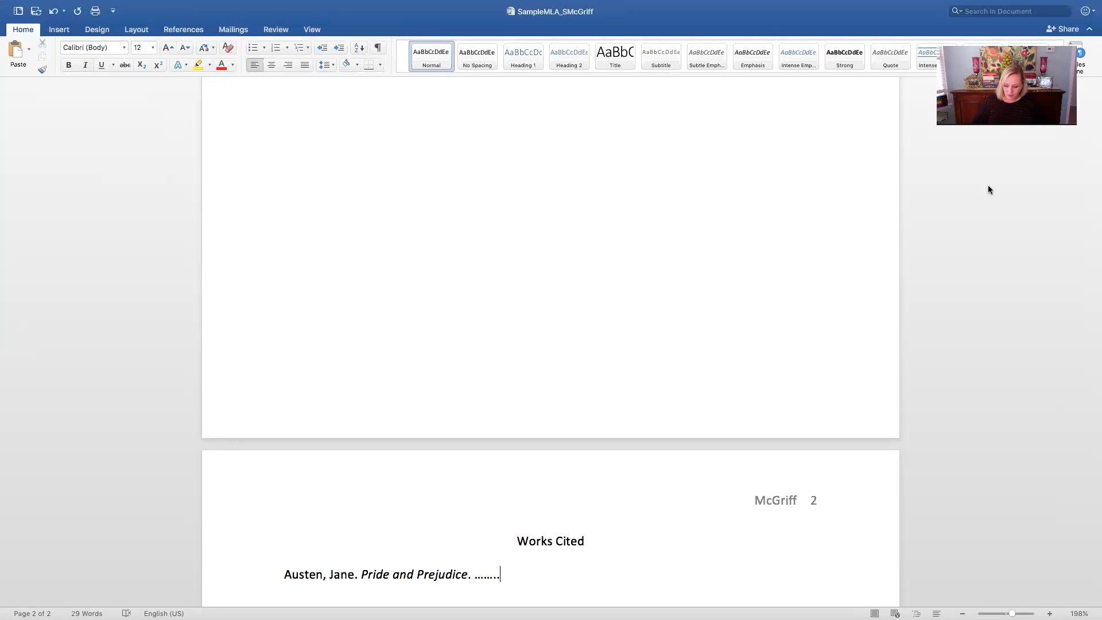
key("Return")
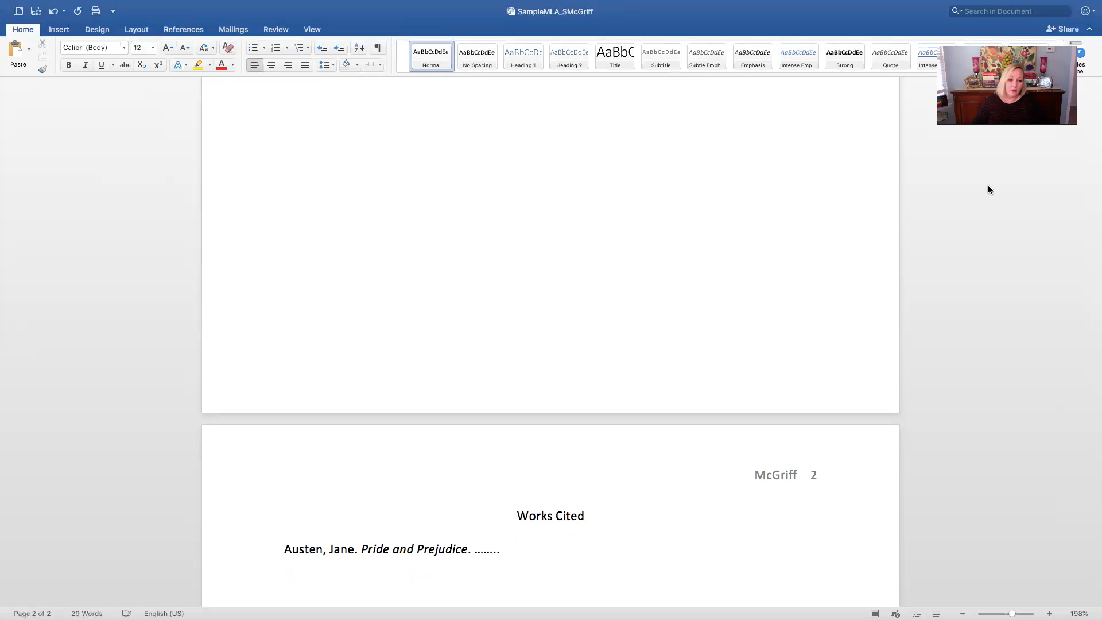
scroll(818, 253, "down", 1)
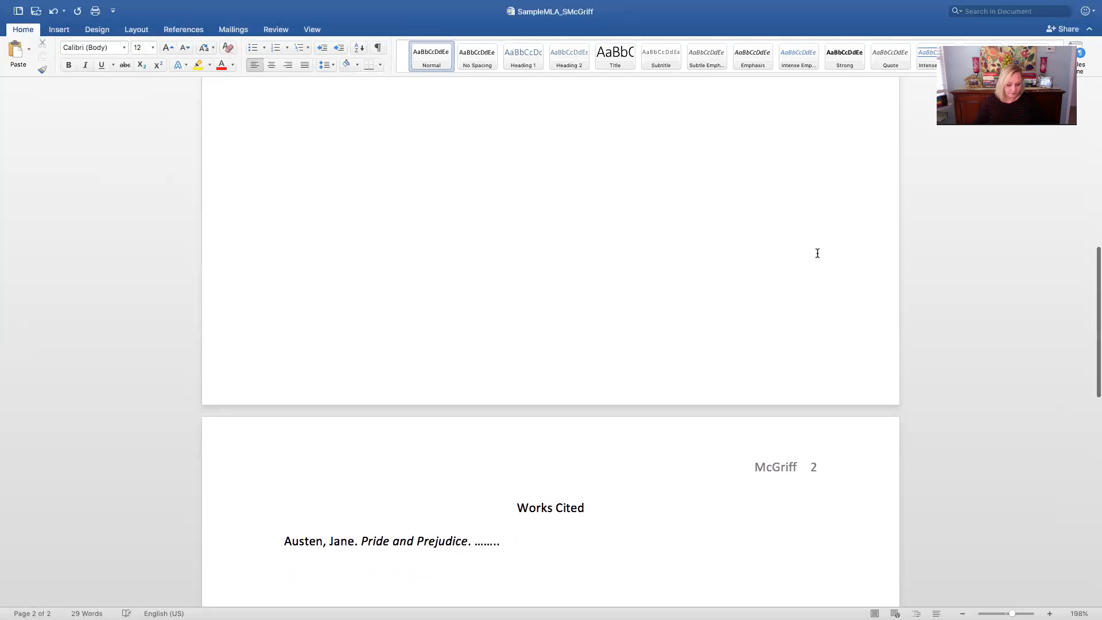
Switch to the Zoom window and go back to the ongoing meeting.
key("ctrl+Up")
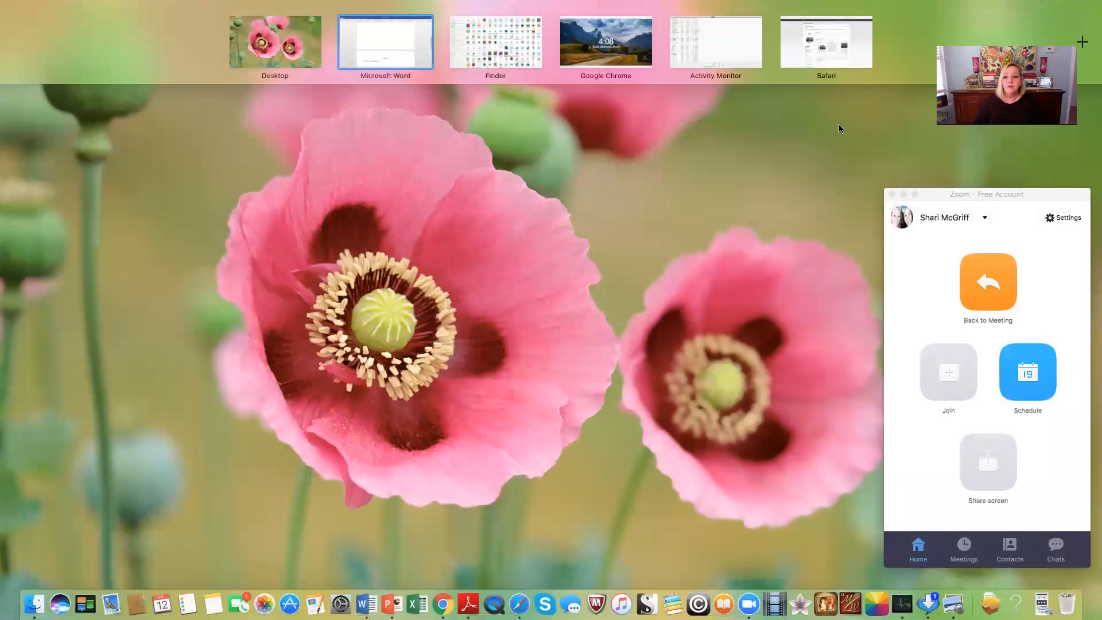
left_click(994, 283)
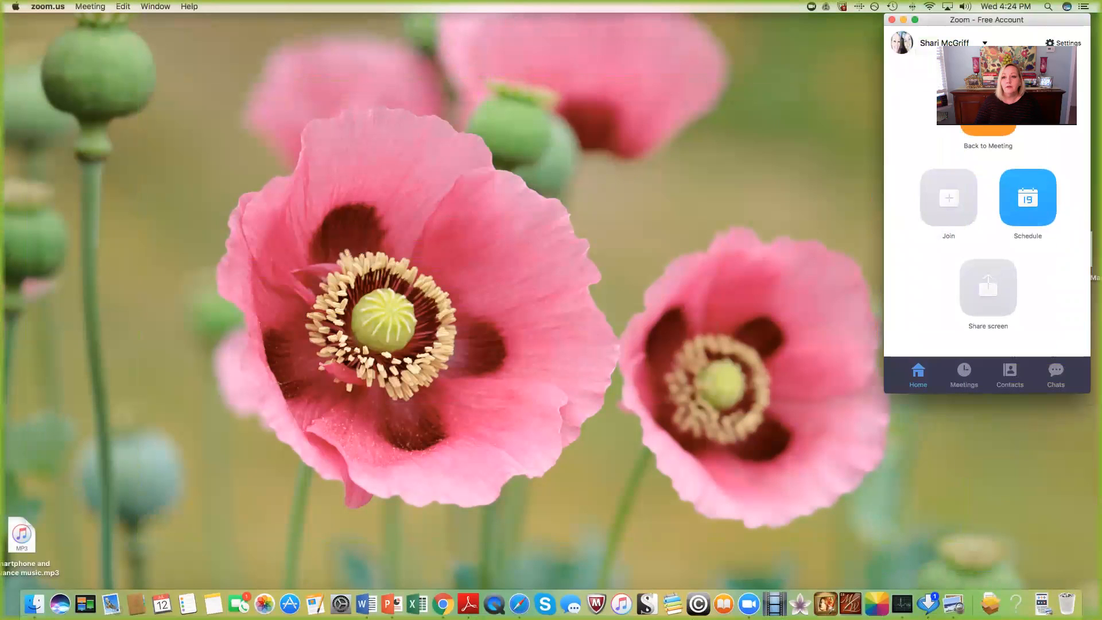
left_click(990, 113)
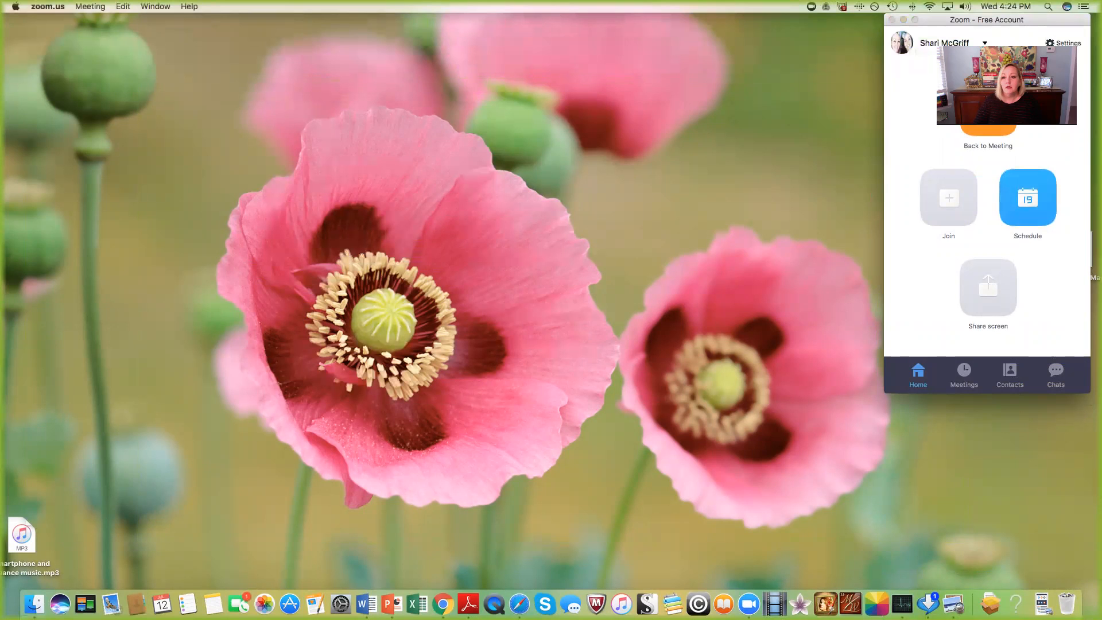